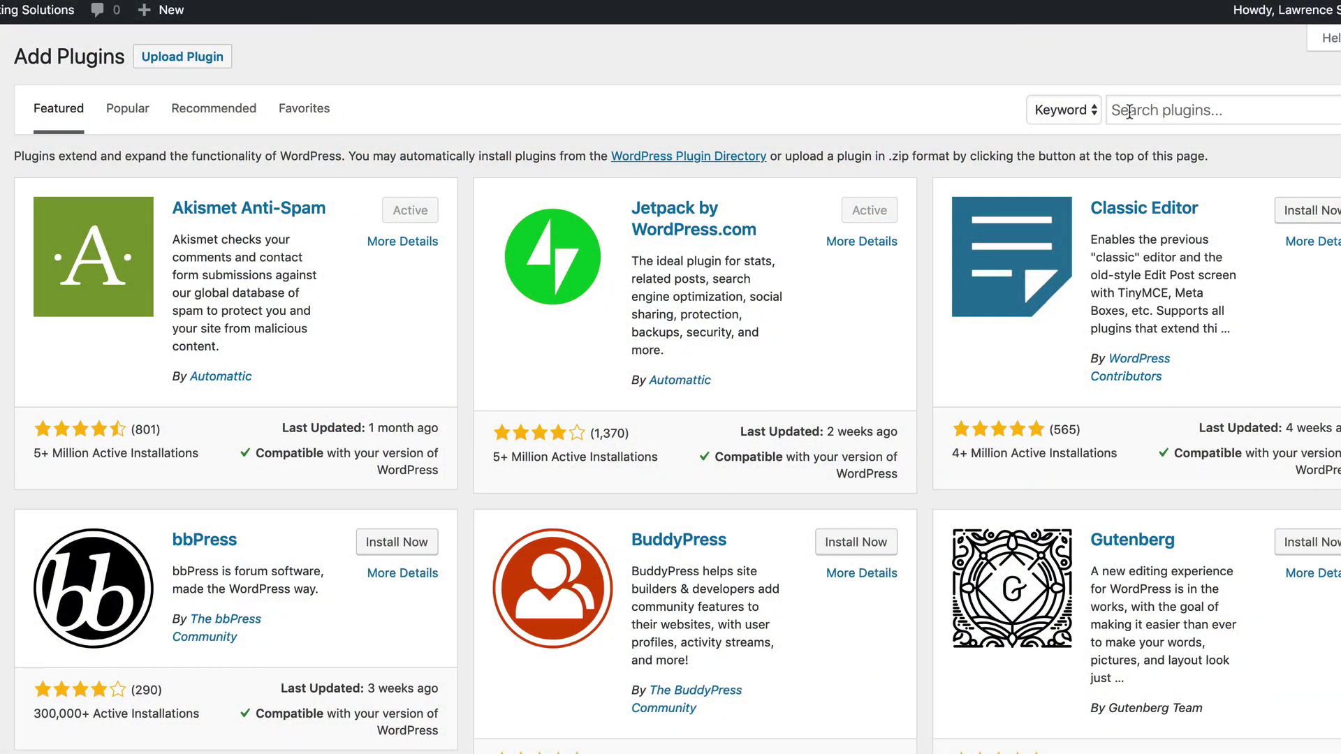
Step: Search the plugin directory for 'Websitevoice' to list the already-active WebsiteVoice plugin
left_click(1137, 106)
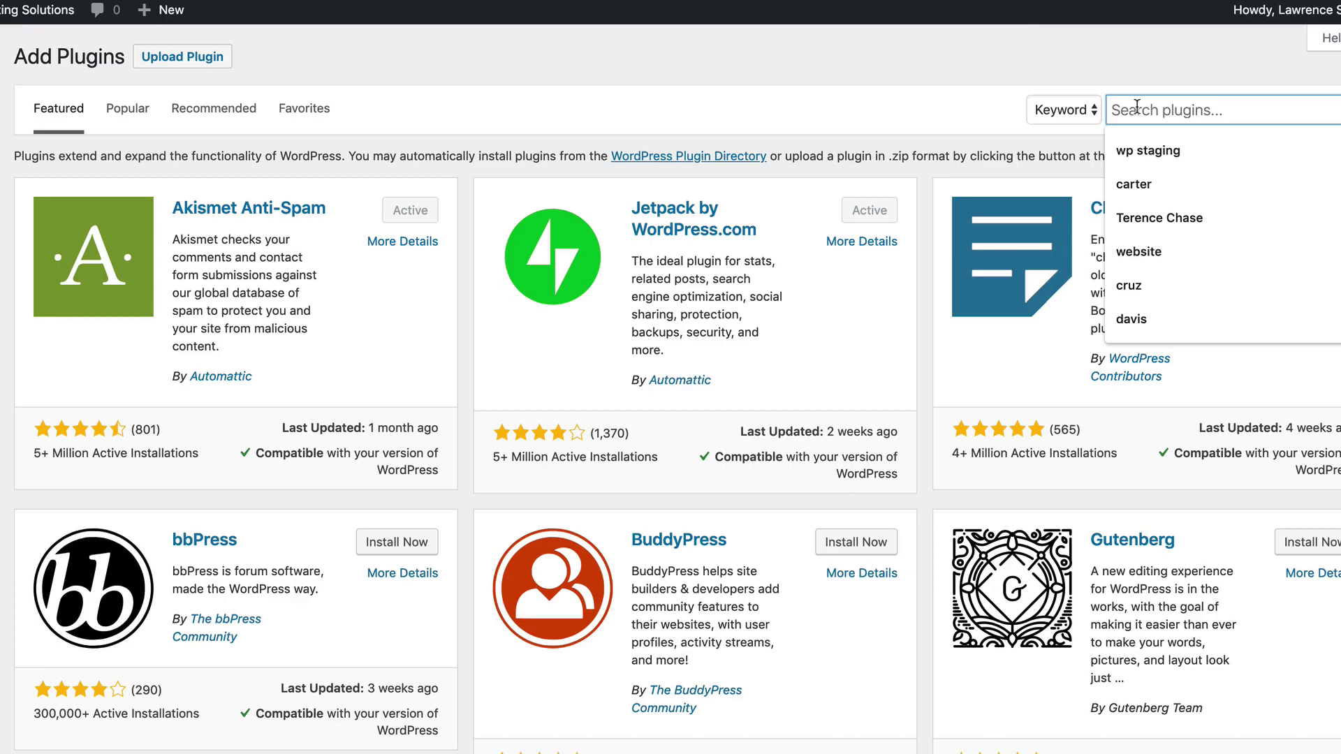
type("Websitevo")
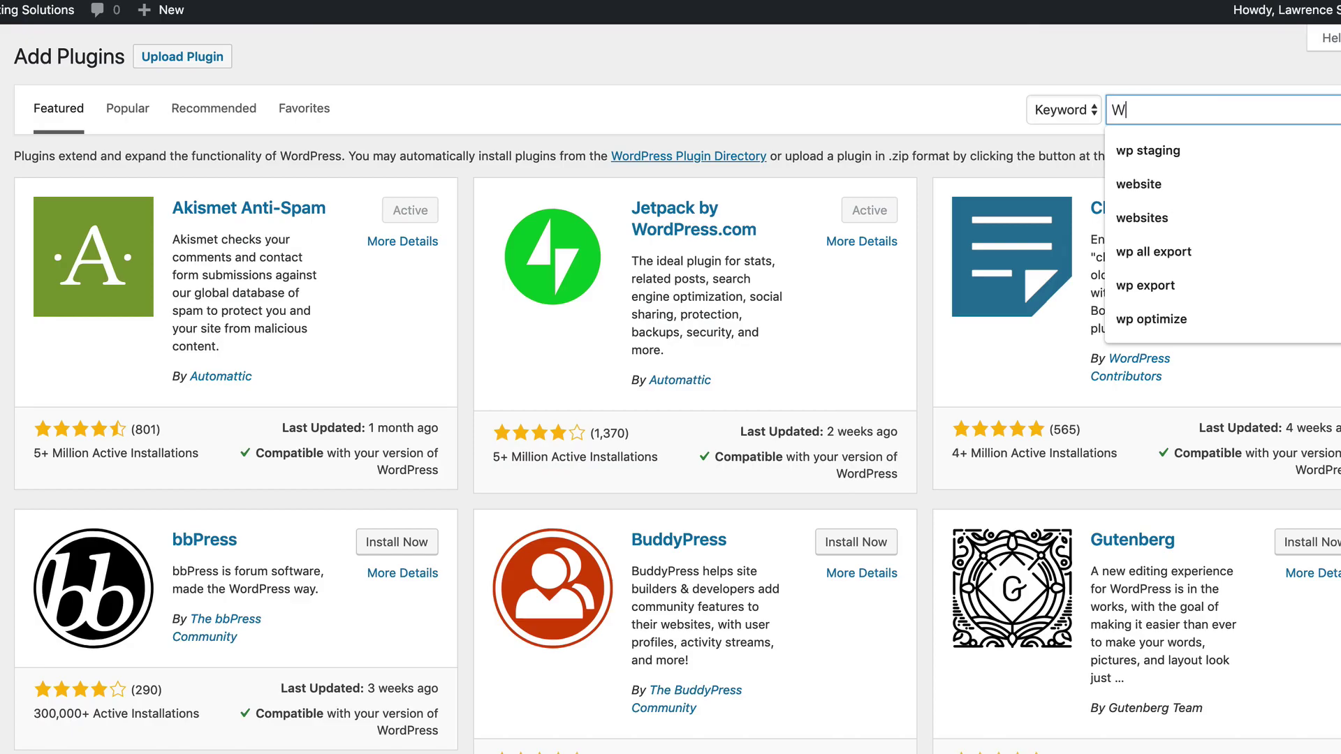
type("ice")
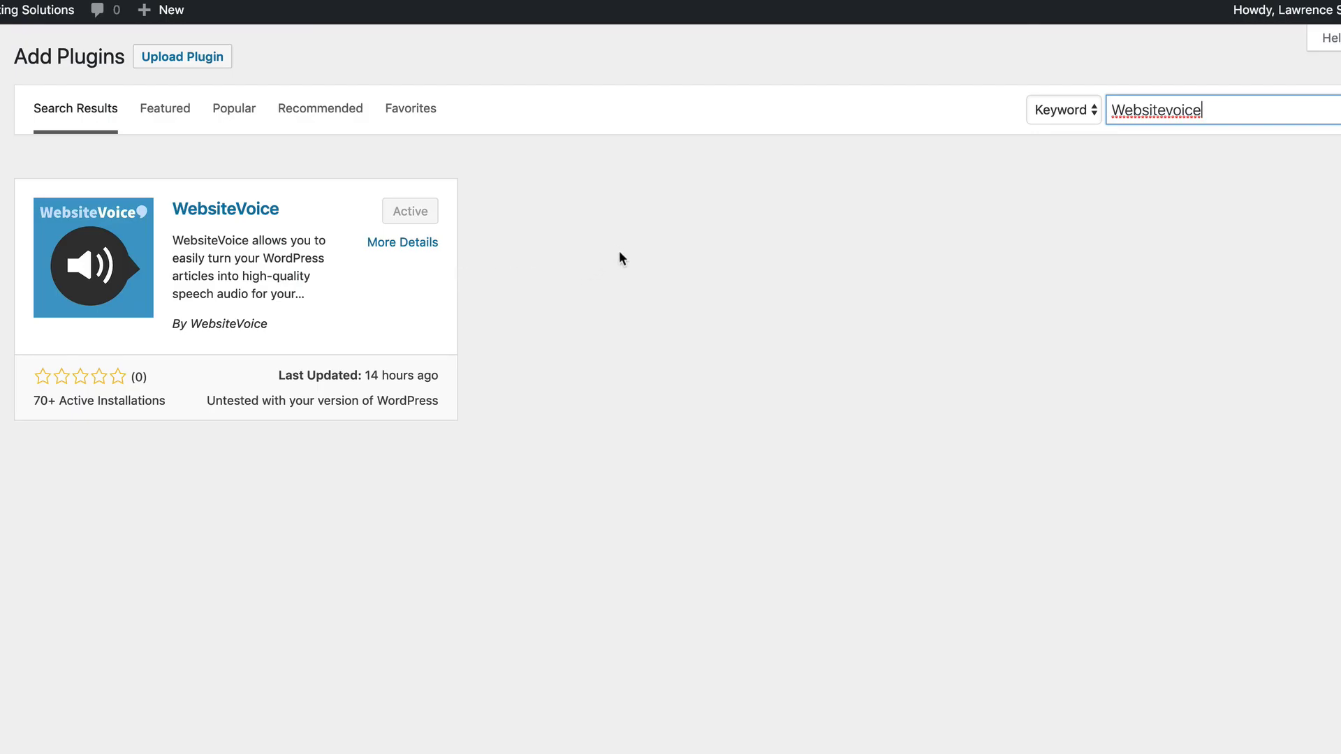
Step: Go to Settings > WebsiteVoice in the admin sidebar to reach the widget settings
mouse_move(108, 493)
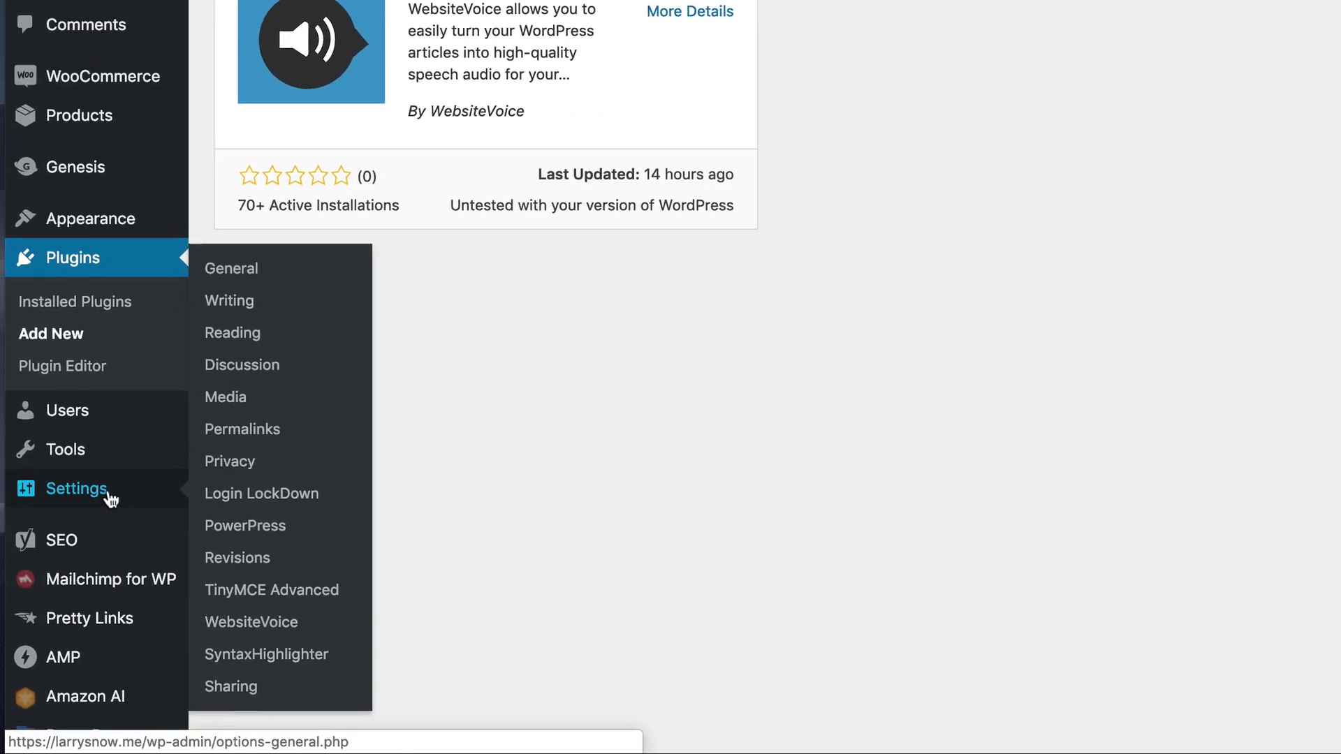
left_click(360, 620)
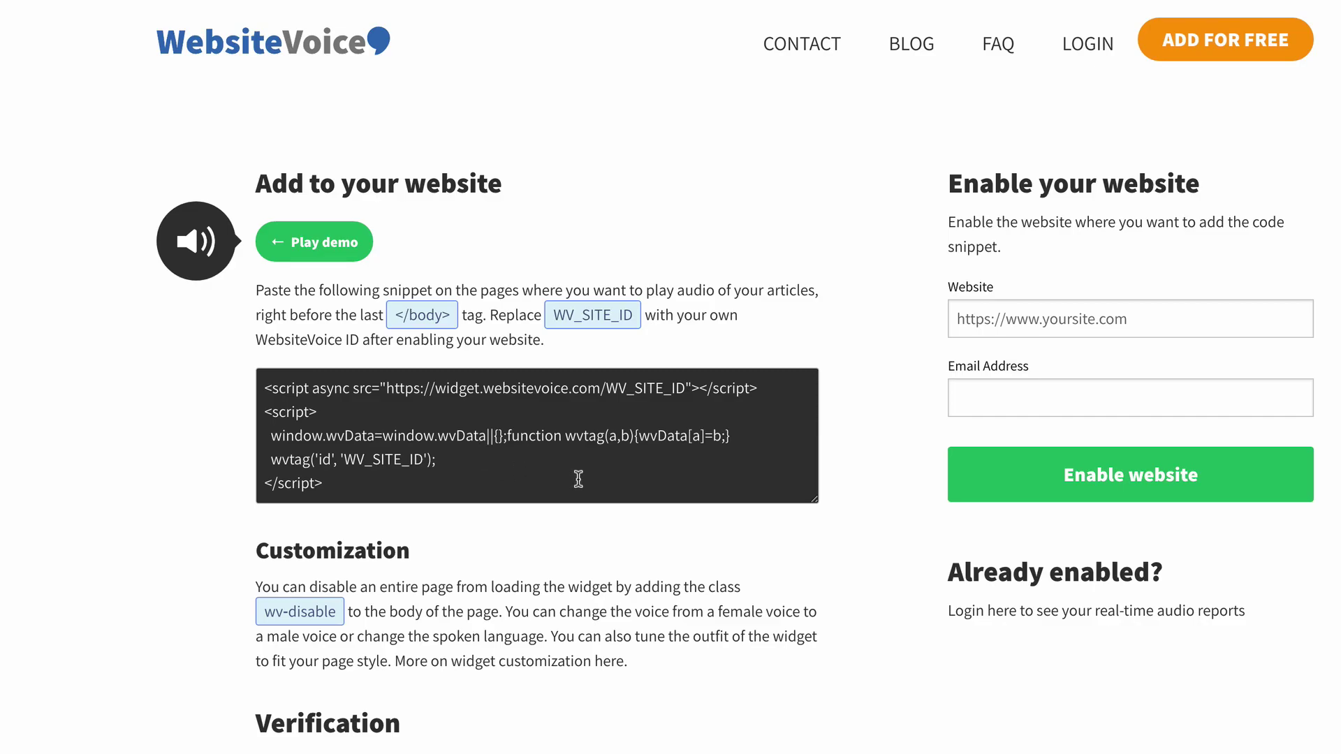
Step: Fill the Enable your website form with the suggested blog URL and the owner's e-mail
scroll(550, 458, "down", 3)
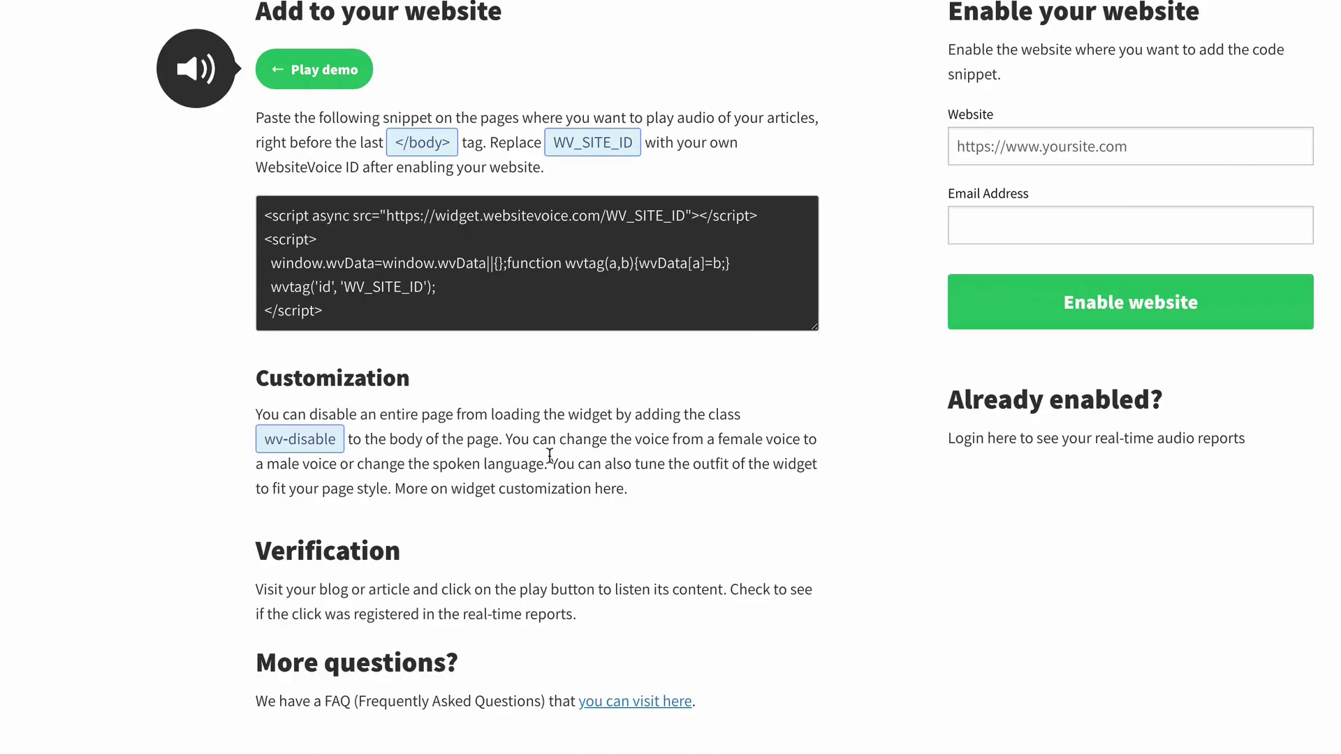
scroll(550, 455, "down", 1)
scroll(550, 455, "up", 3)
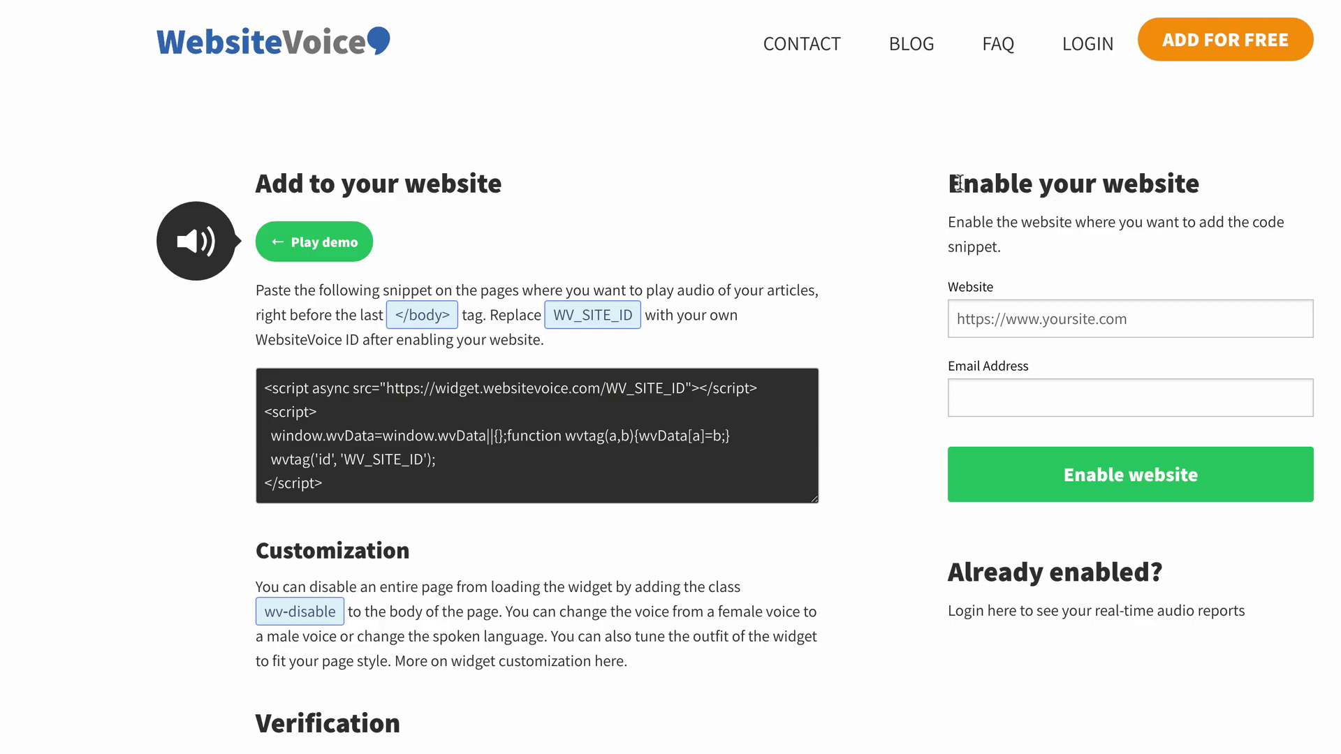
left_click_drag(949, 183, 1322, 489)
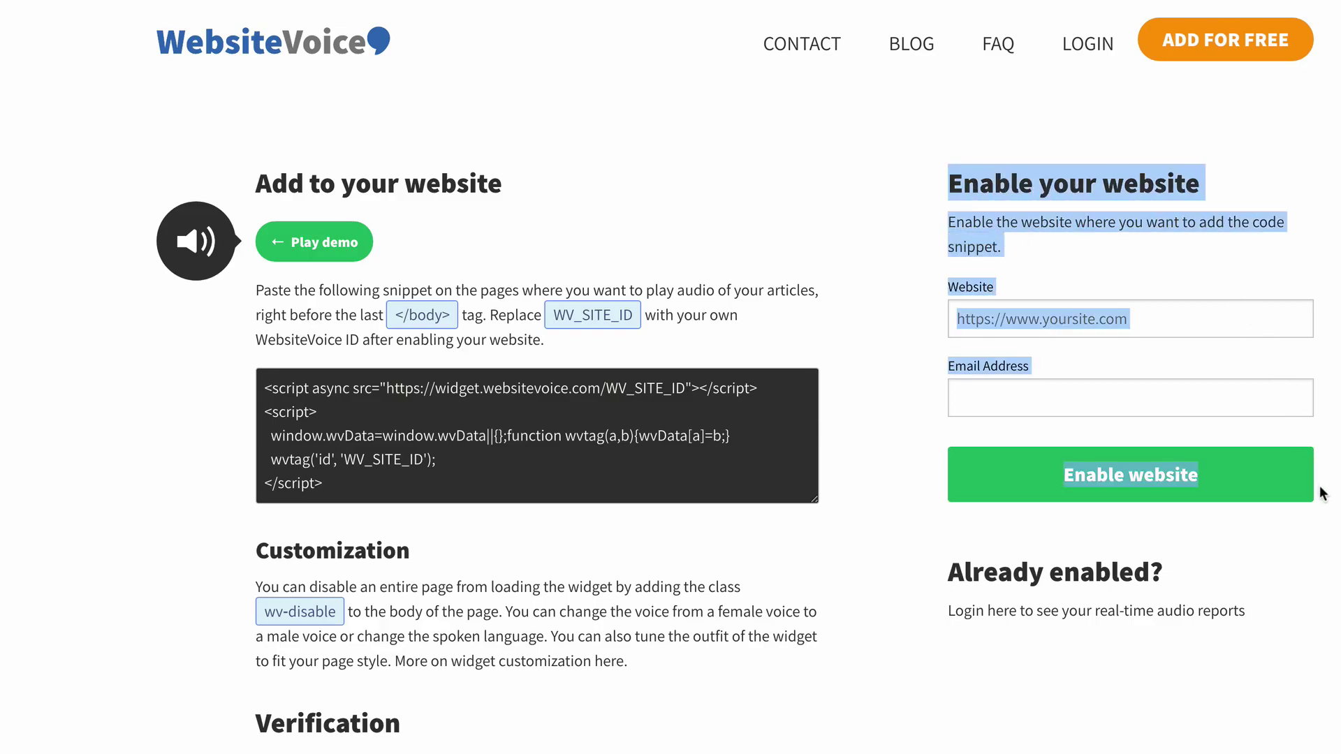
left_click(1215, 318)
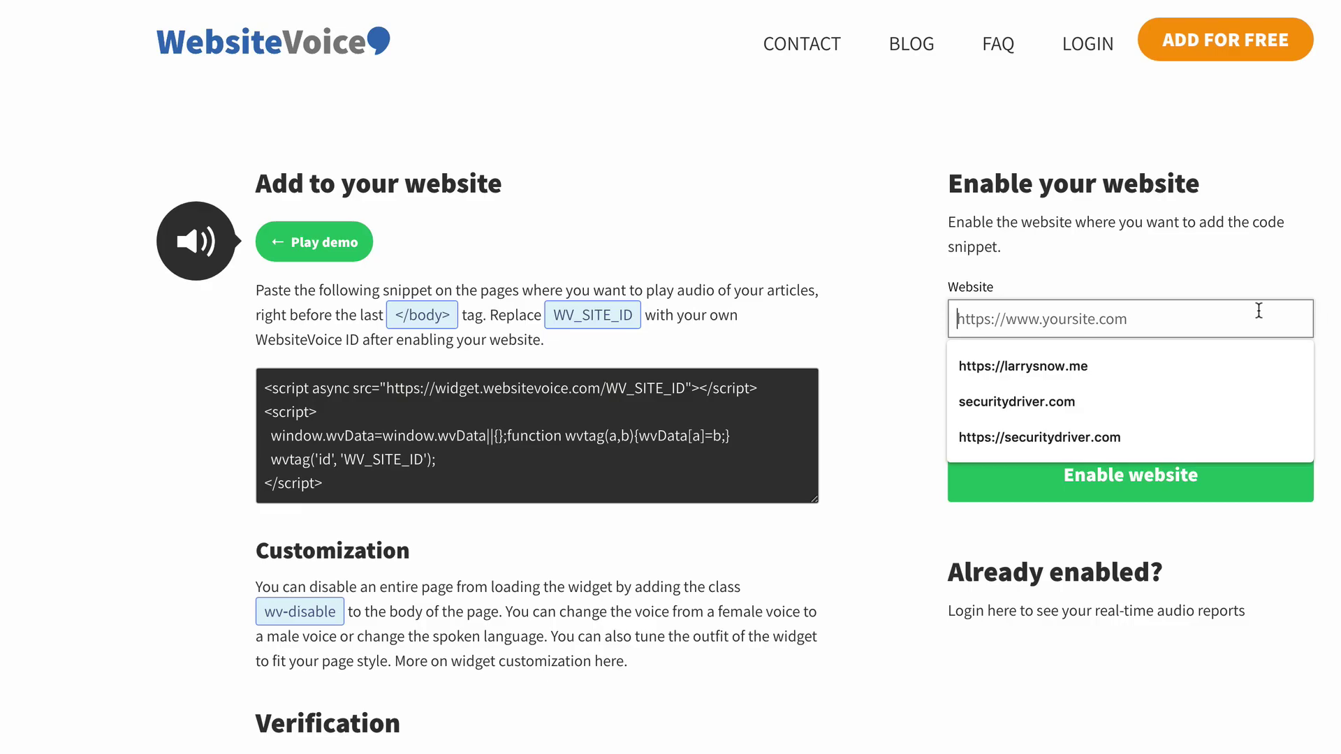
left_click(1065, 365)
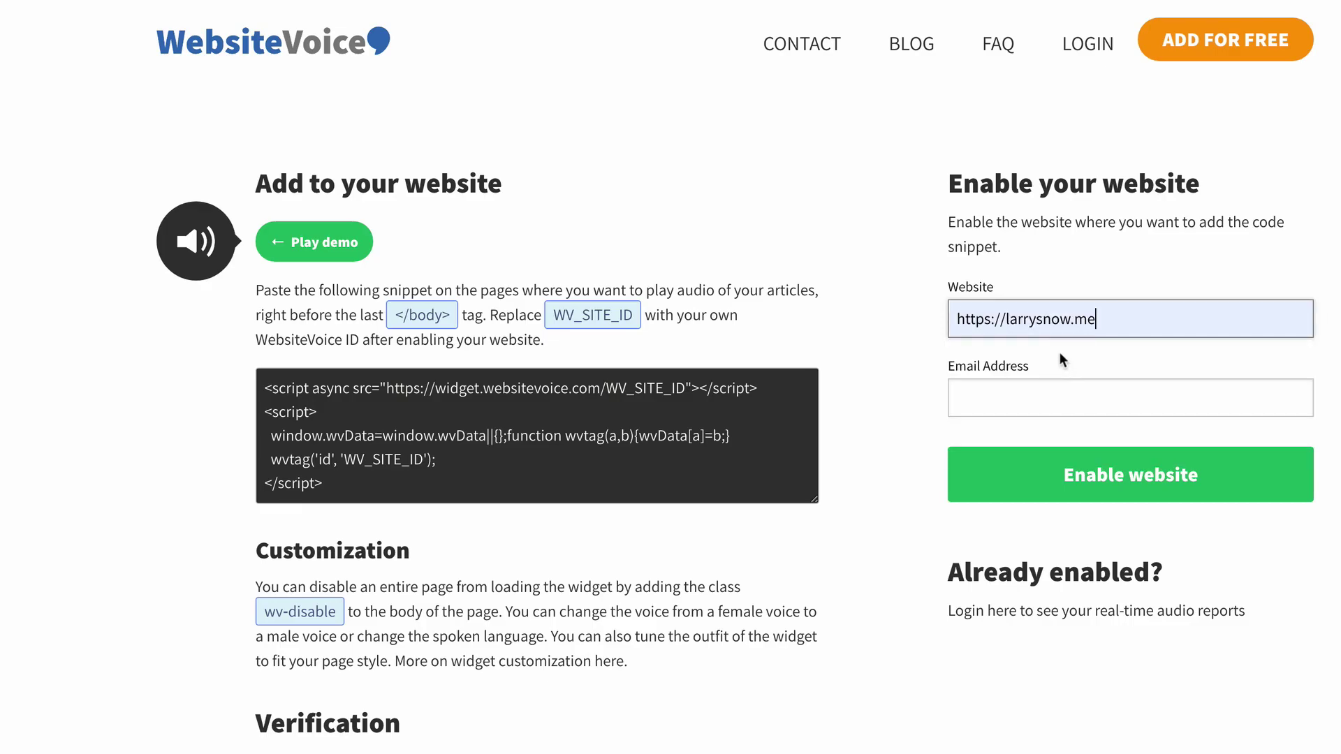
left_click(1035, 394)
left_click(1045, 432)
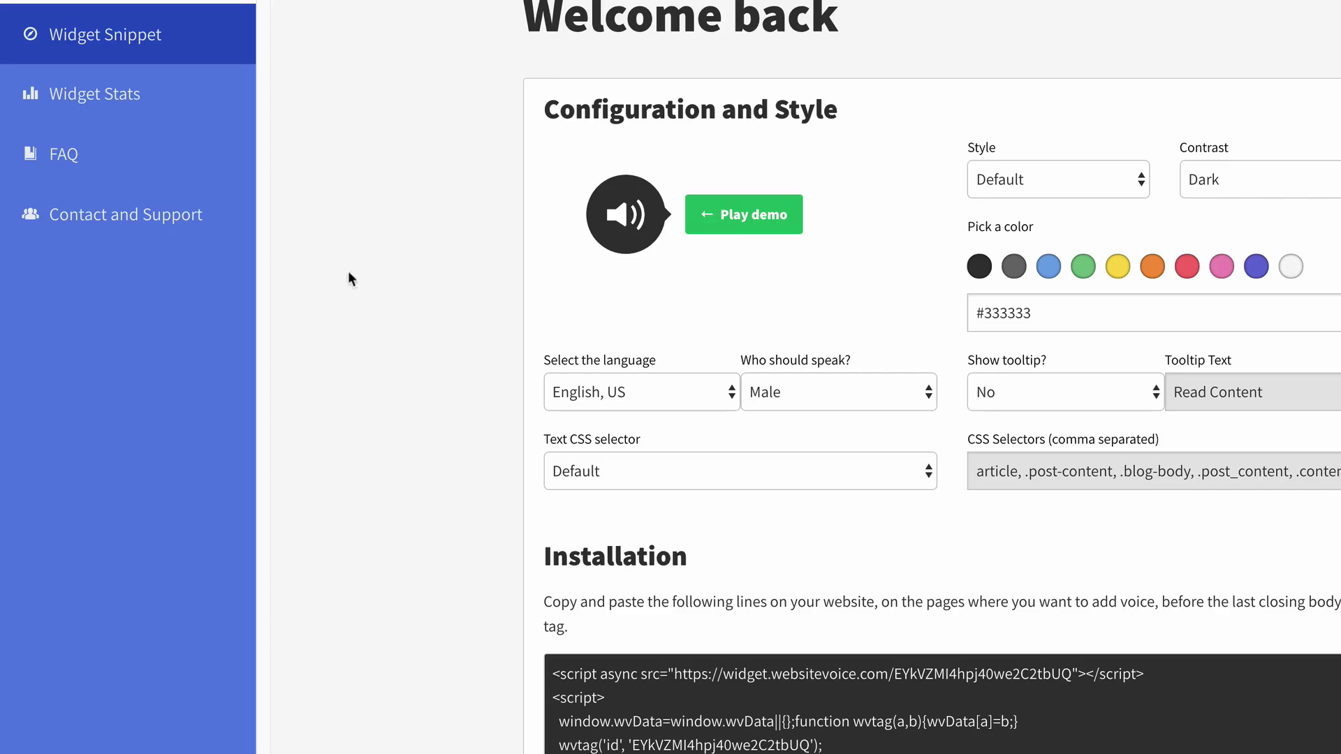
Step: Set the widget colour to the green #74C284 swatch
scroll(454, 392, "down", 3)
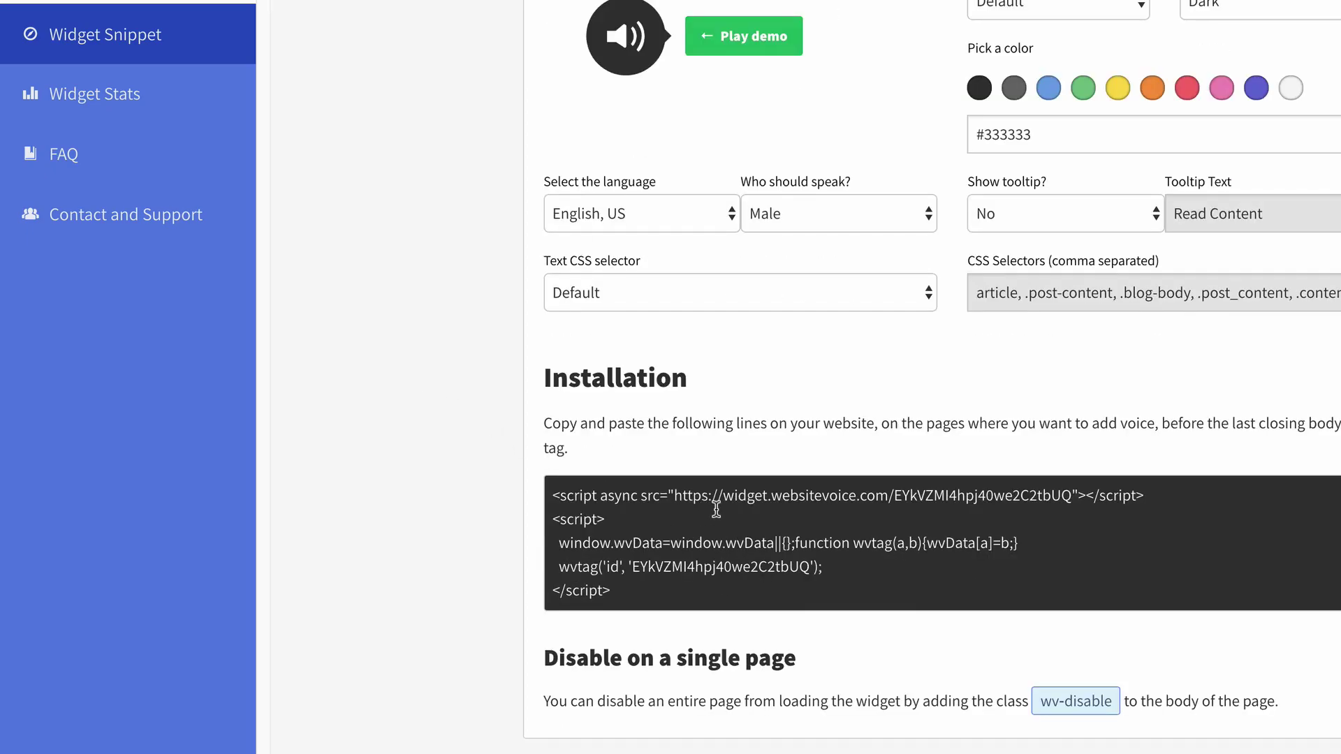
scroll(709, 511, "up", 3)
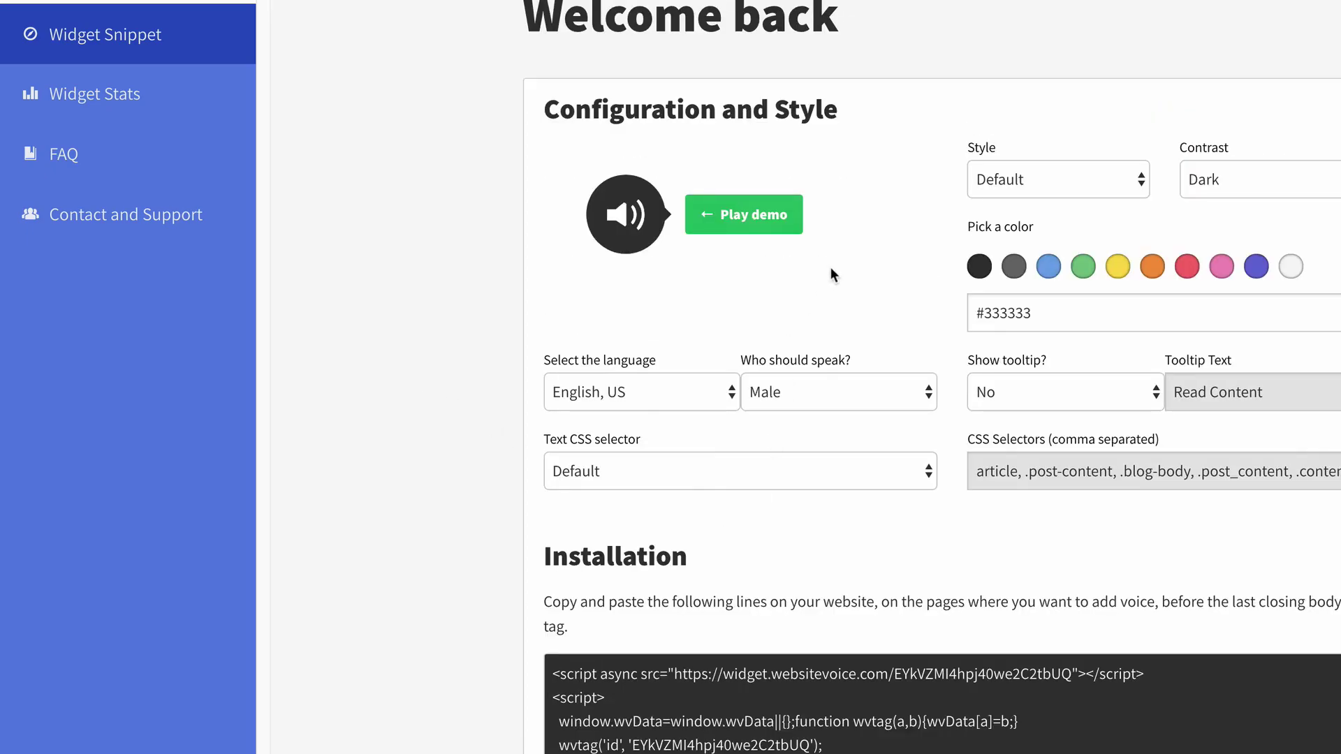
left_click(1085, 267)
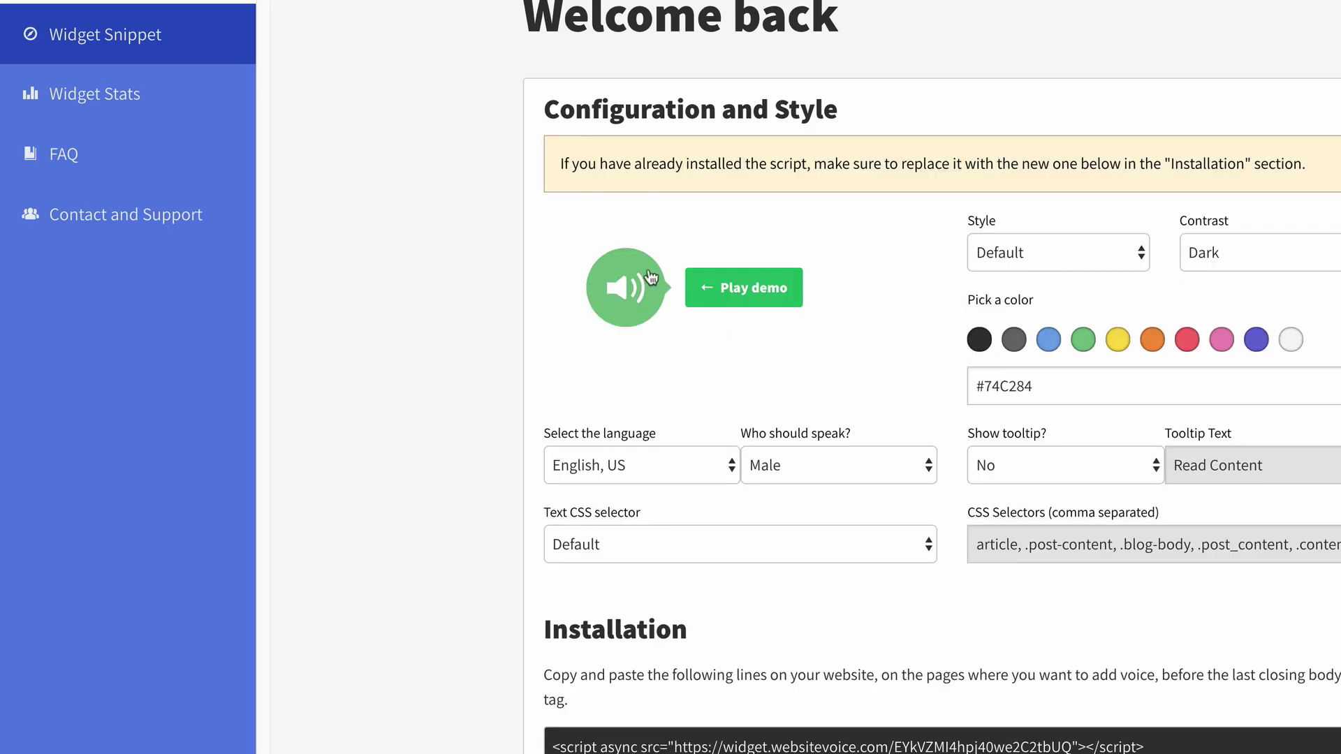
scroll(838, 330, "down", 3)
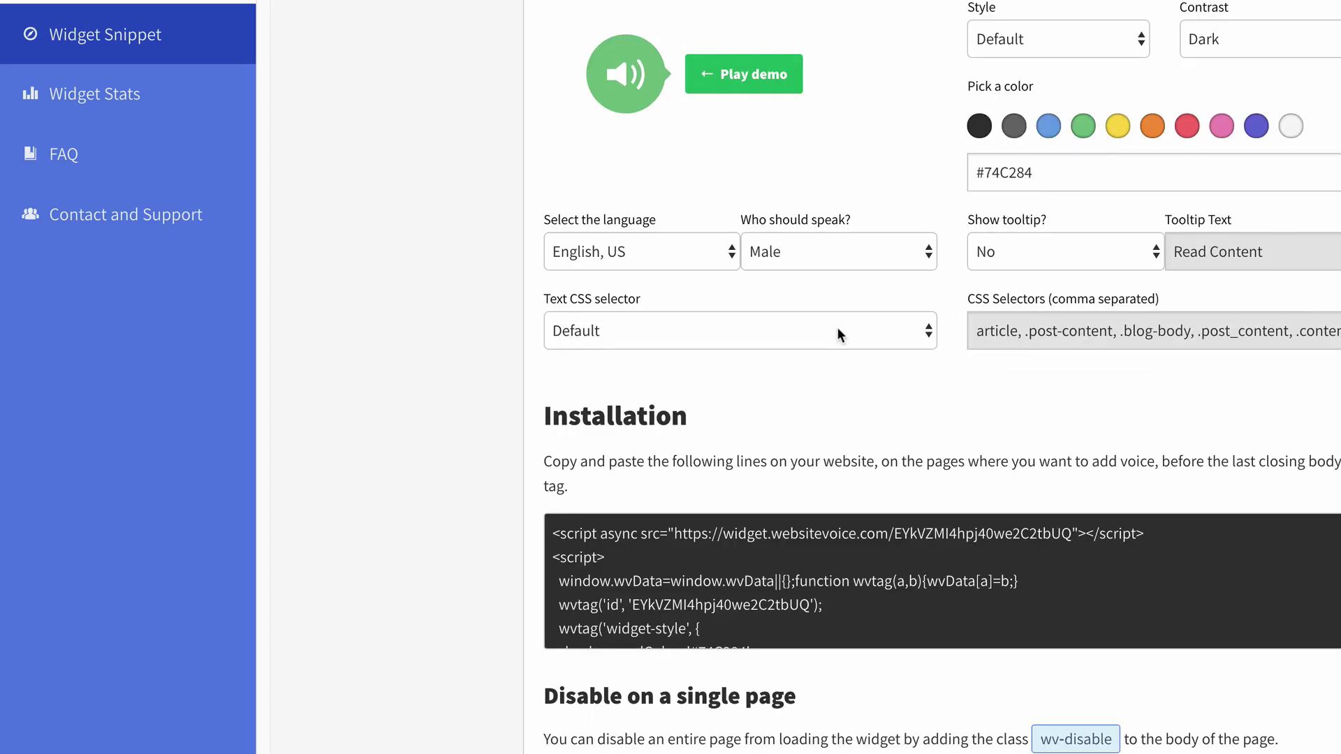
Step: Preview the demo voice, then switch the speech language to English, British
left_click(731, 257)
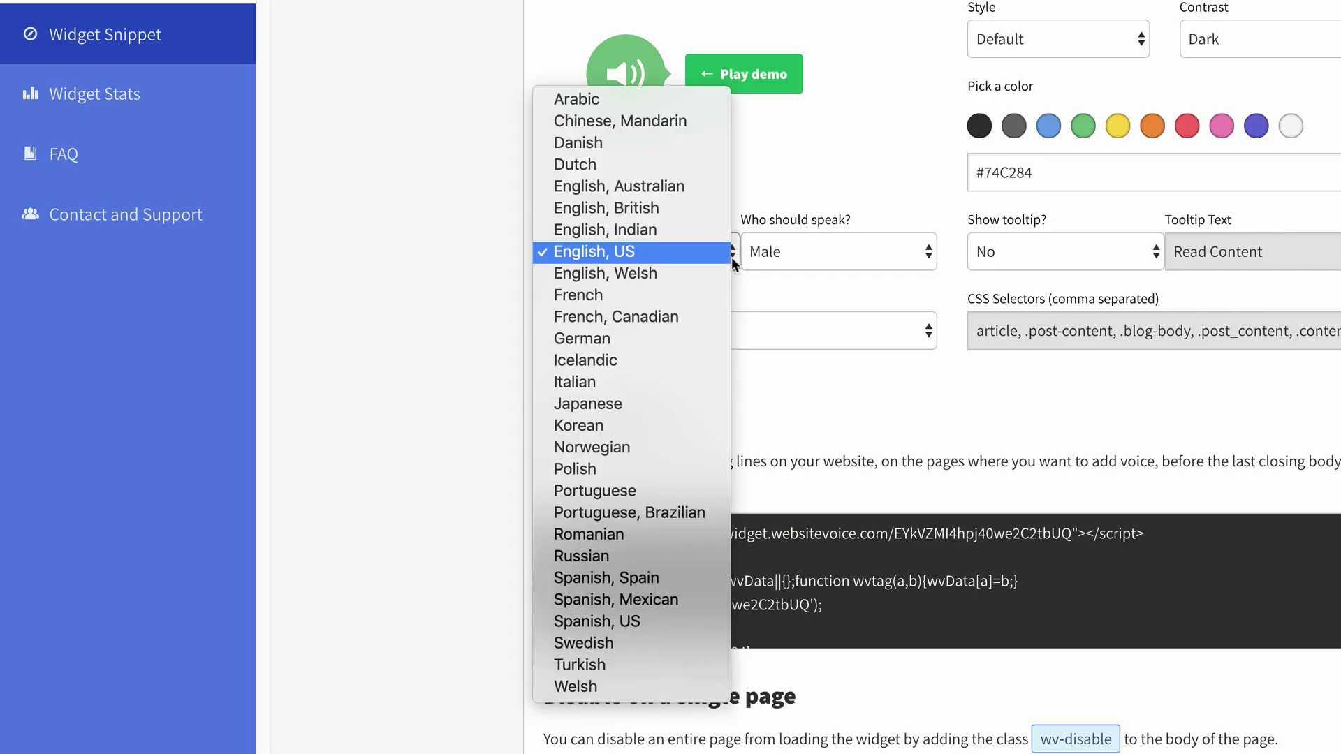
left_click(651, 254)
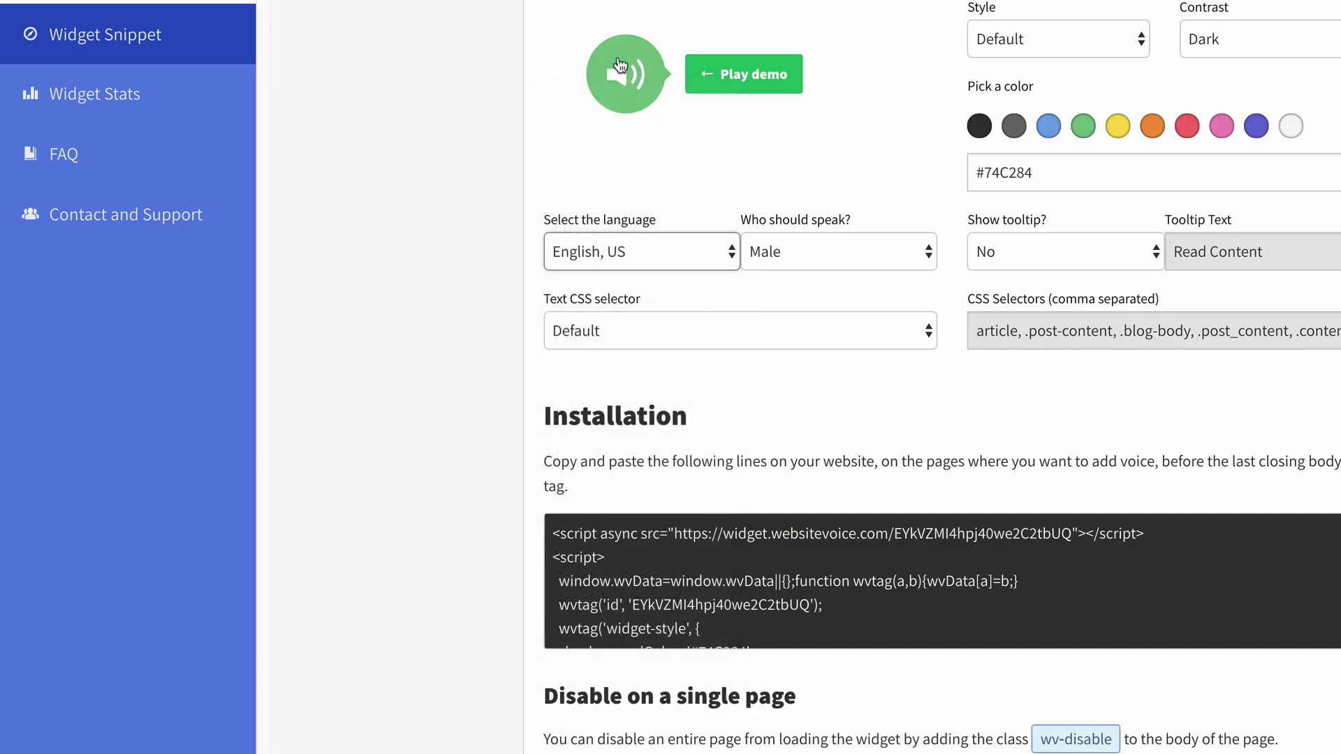
left_click(619, 68)
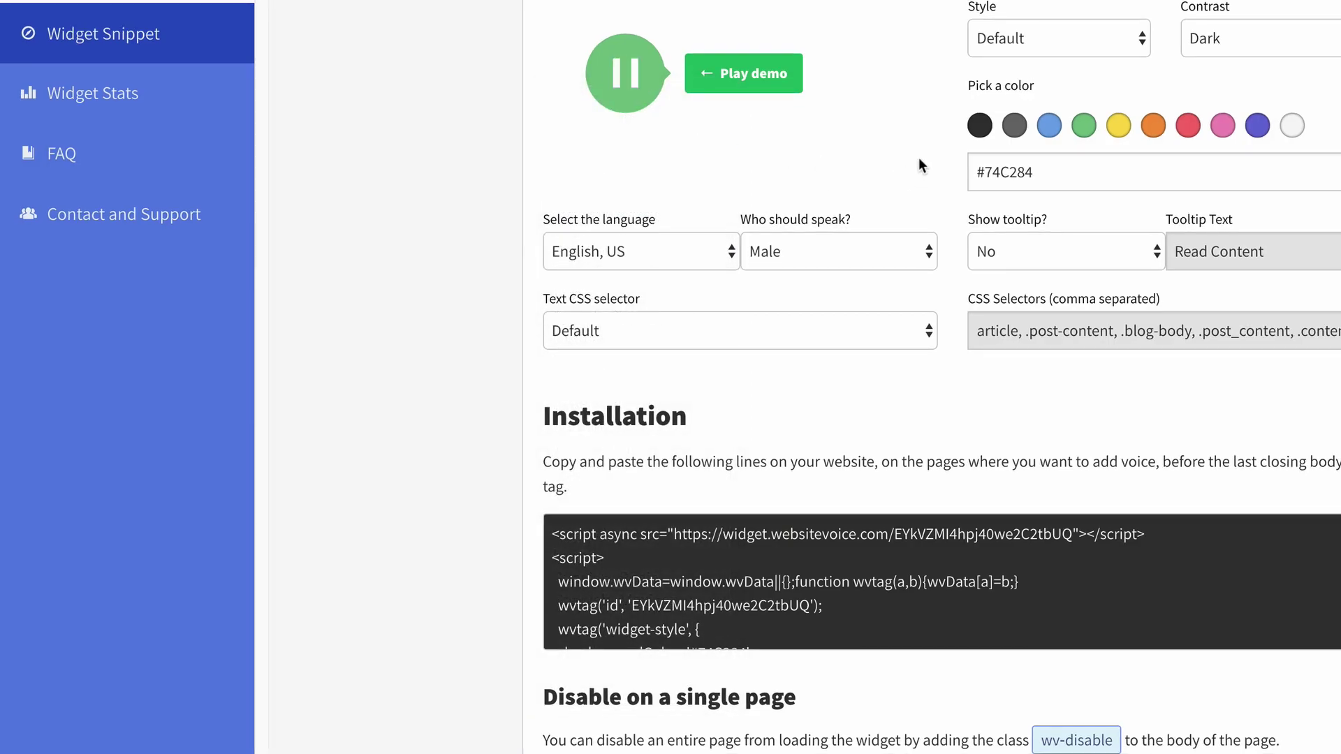
key("XF86AudioRaiseVolume")
left_click(732, 251)
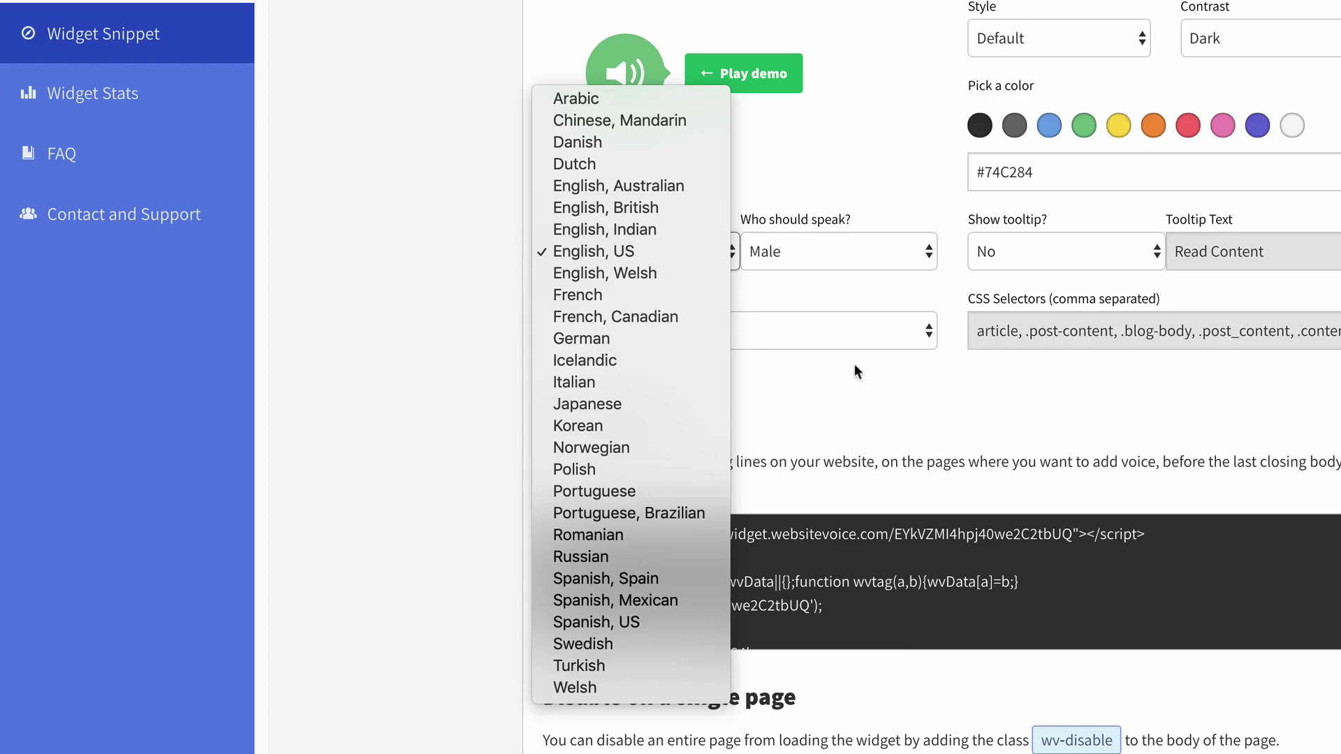
left_click(853, 120)
left_click(732, 250)
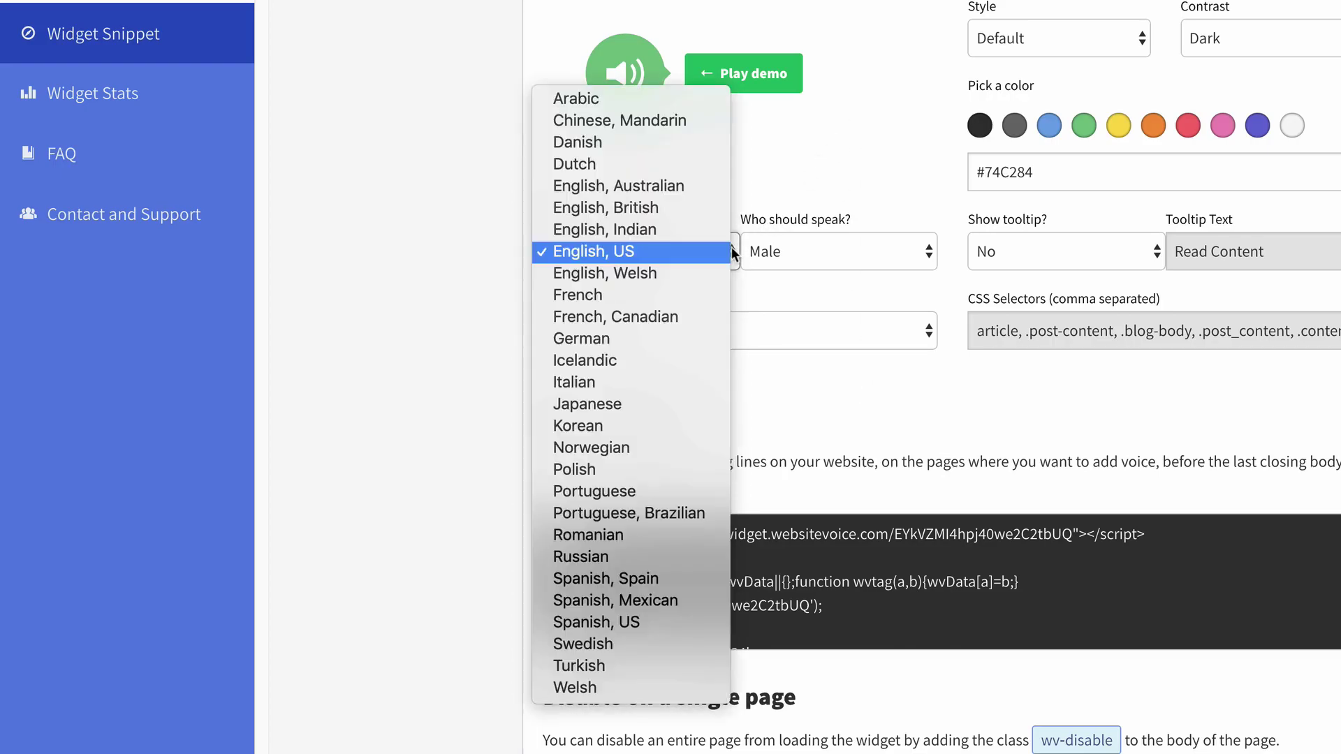
left_click(682, 206)
Step: Change the speaking voice to Female
left_click(932, 252)
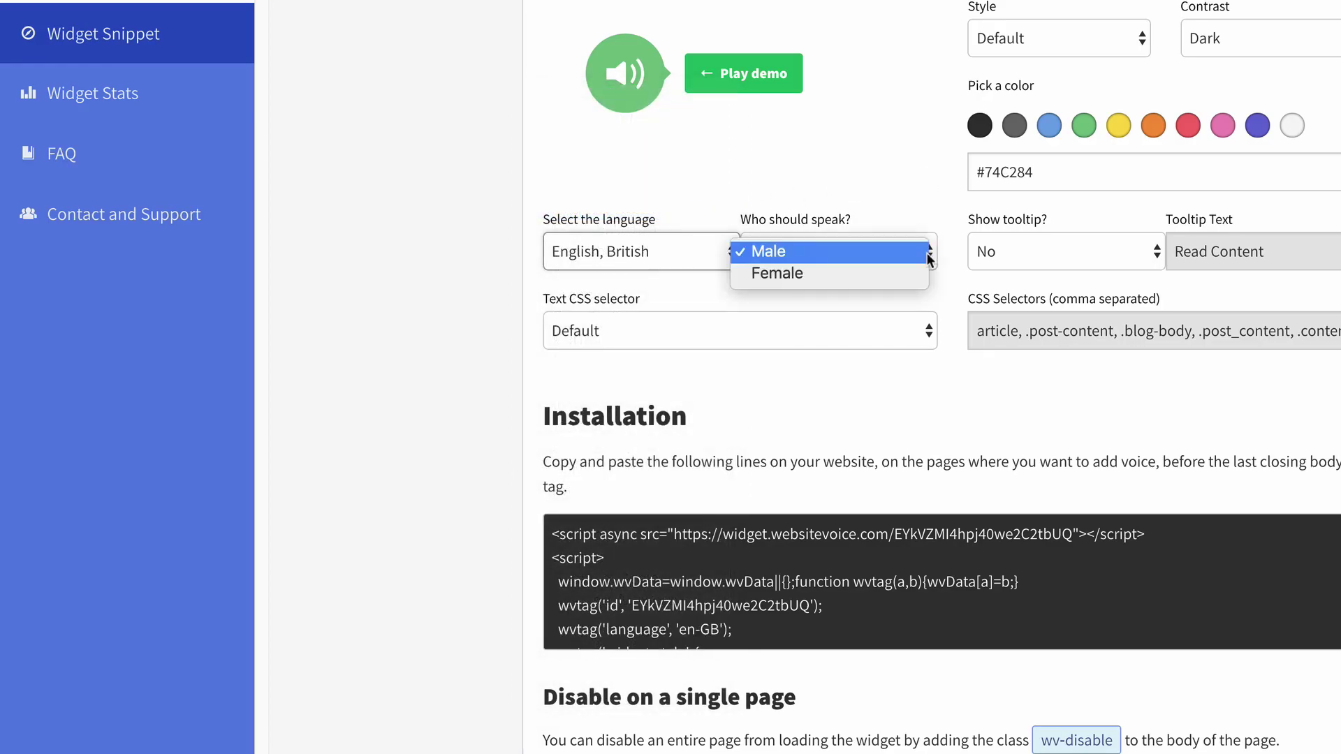
left_click(898, 273)
left_click(910, 173)
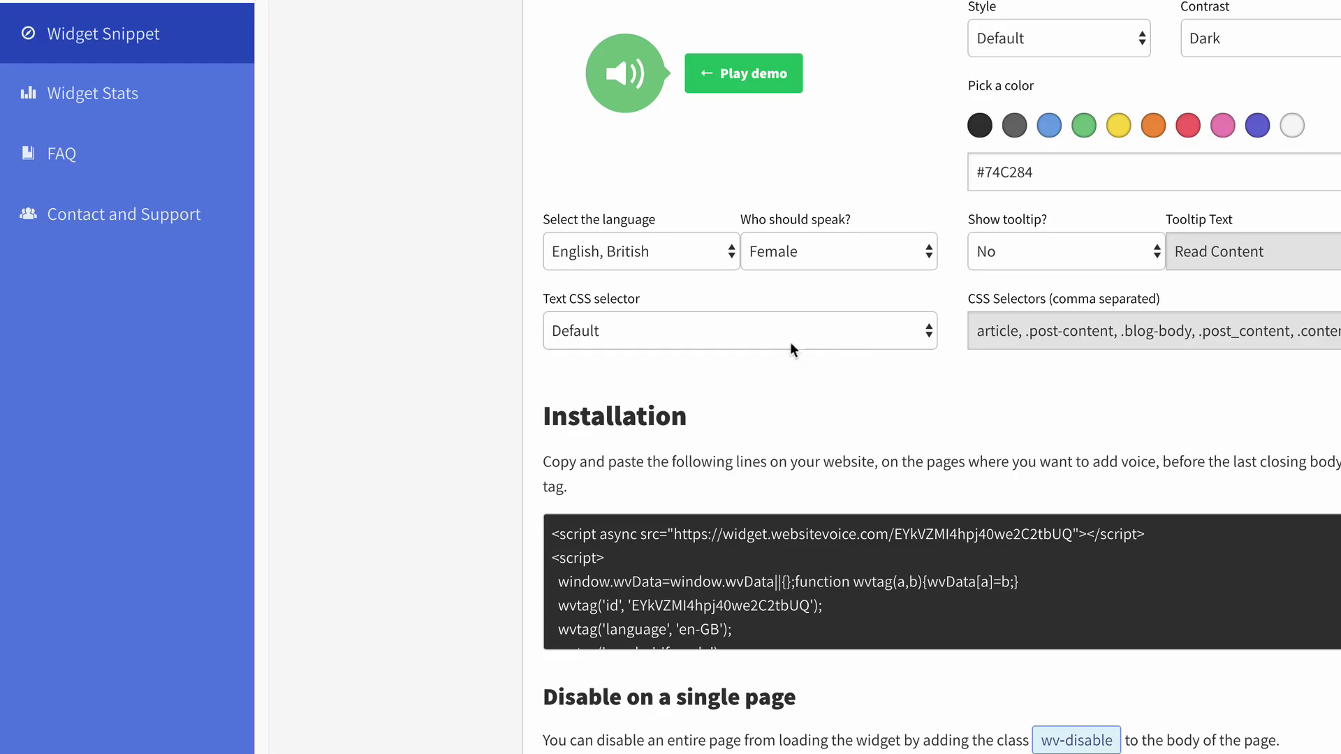
Step: Select the WebsiteVoice installation script code to copy it
scroll(698, 363, "down", 1)
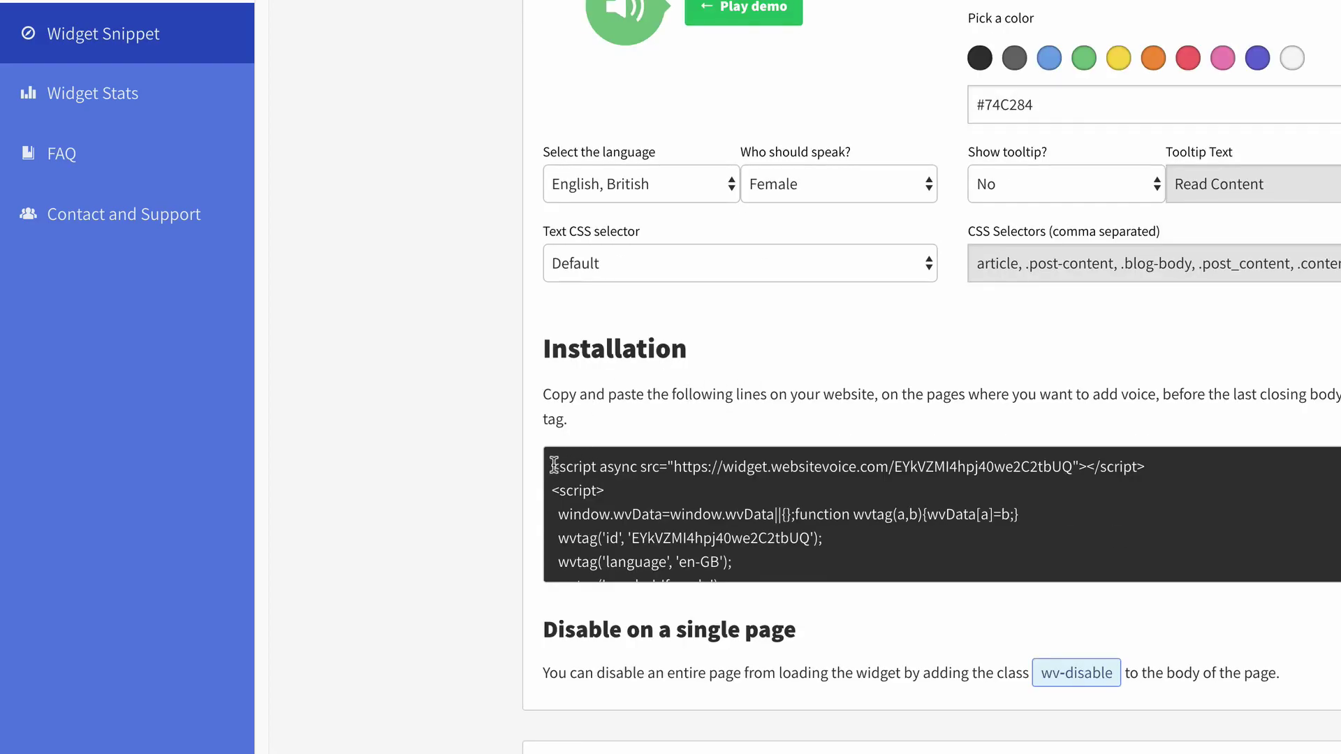
left_click_drag(552, 462, 832, 599)
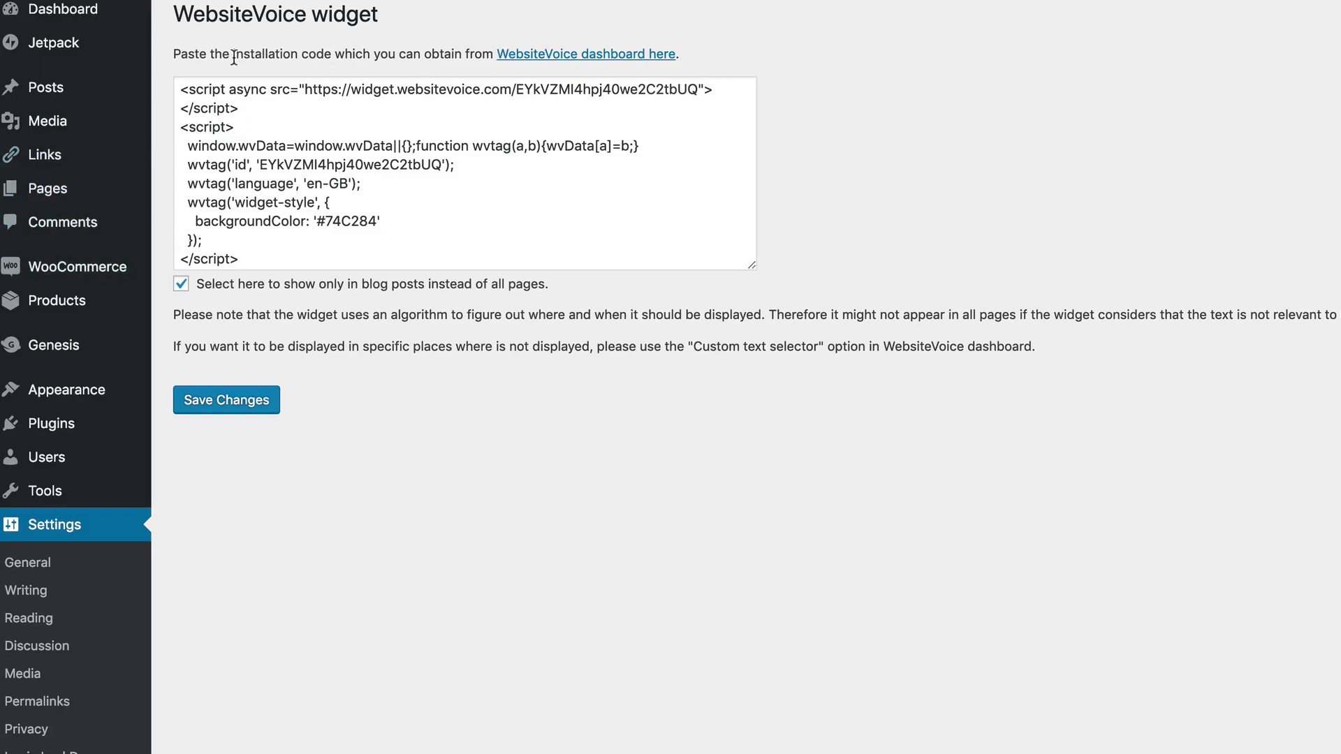
Step: Open the live site in an incognito window and go to the Image Optimization Tools post
mouse_move(70, 0)
right_click(147, 0)
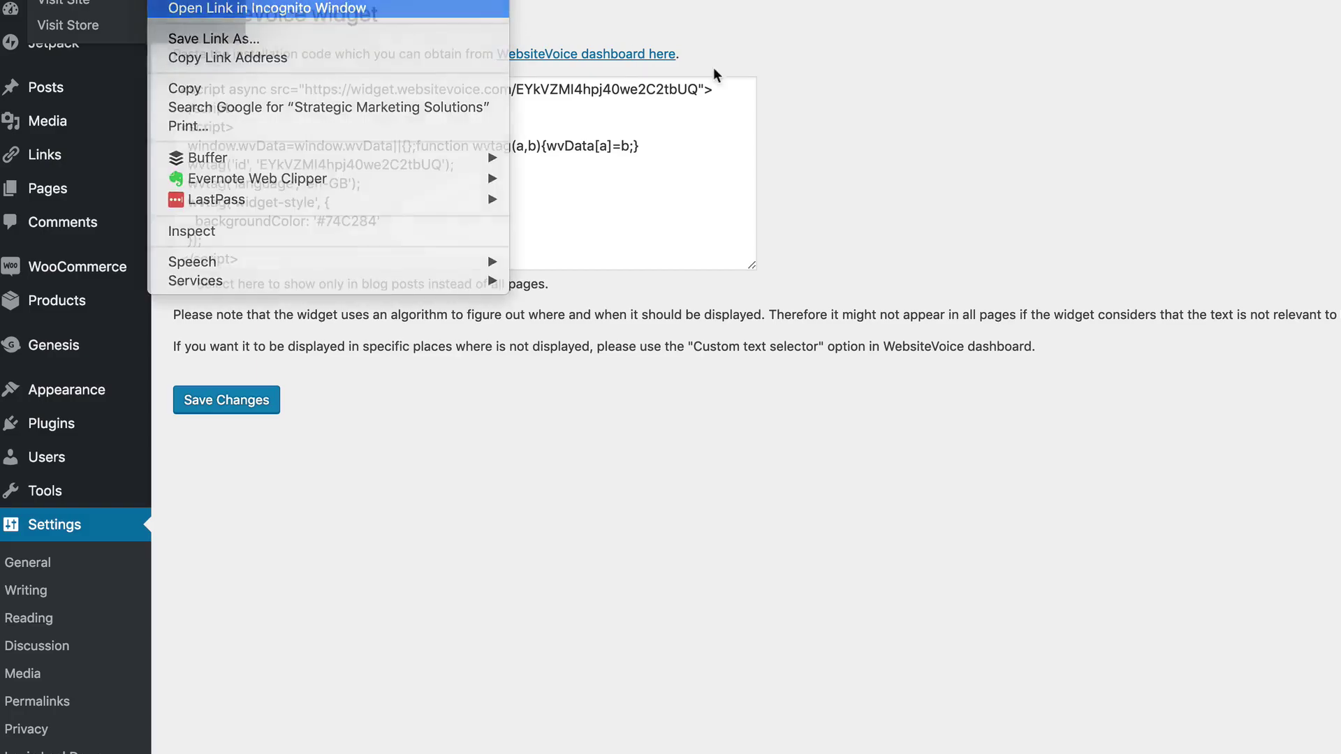
left_click(1079, 275)
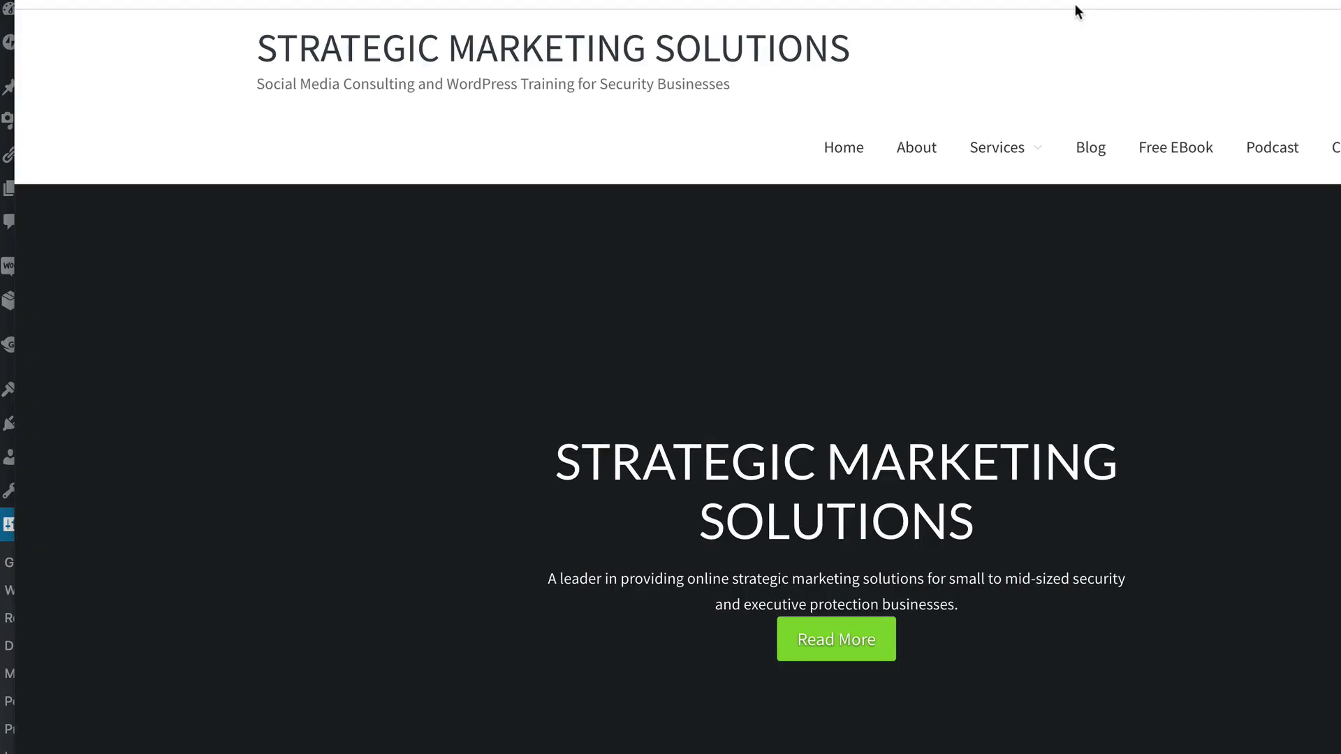
left_click(1091, 148)
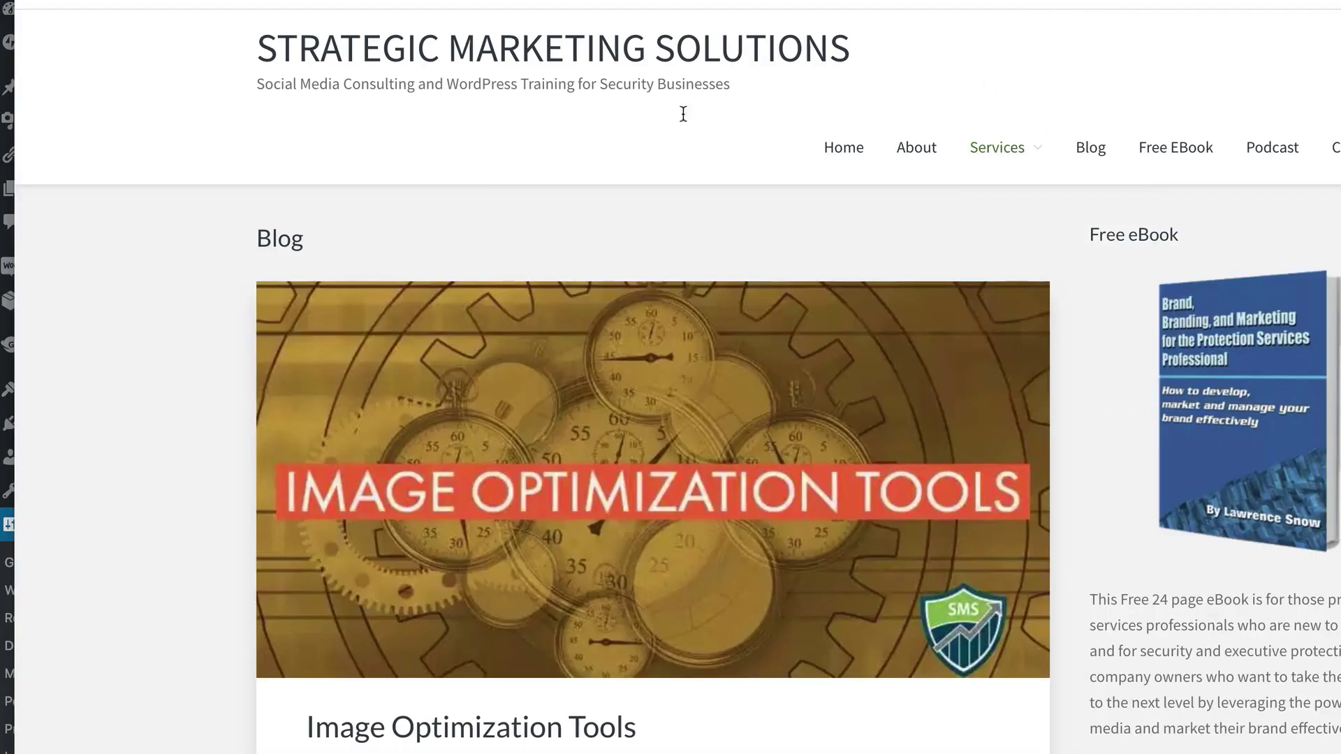
scroll(629, 213, "down", 5)
left_click(451, 340)
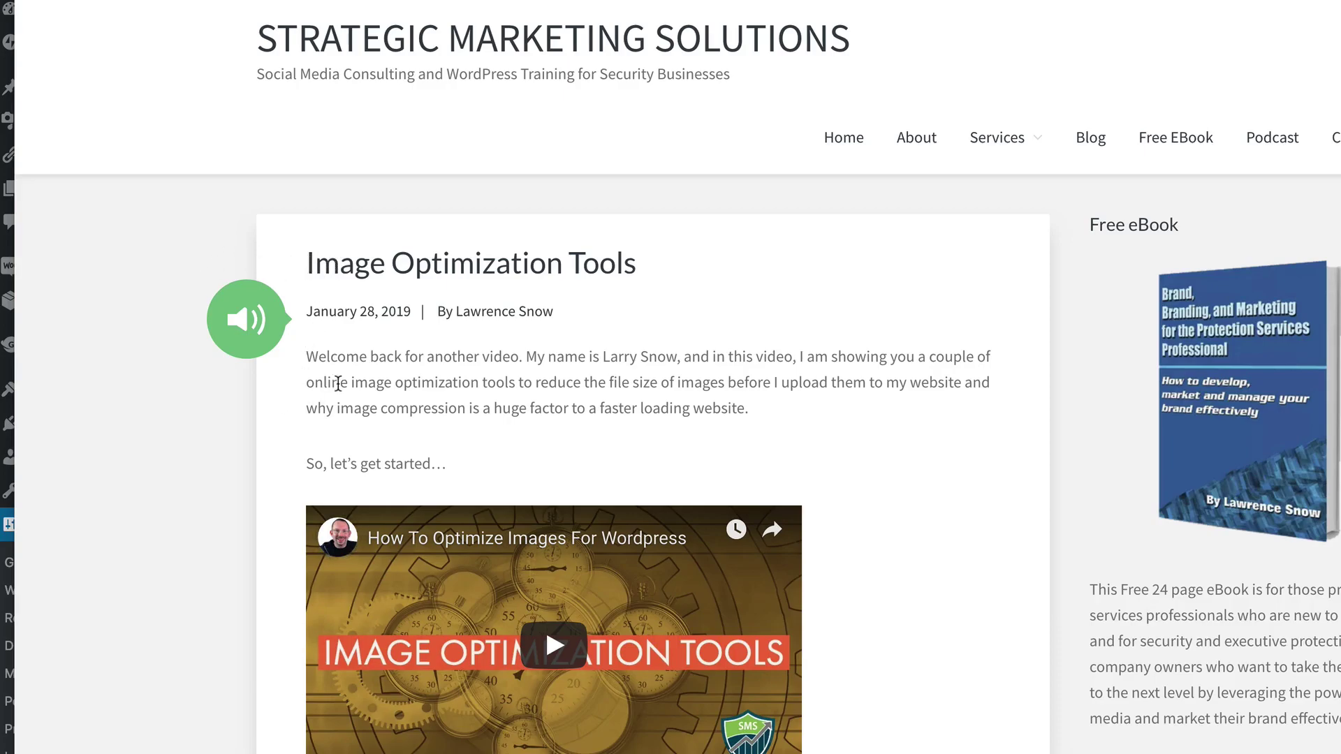
scroll(339, 380, "down", 1)
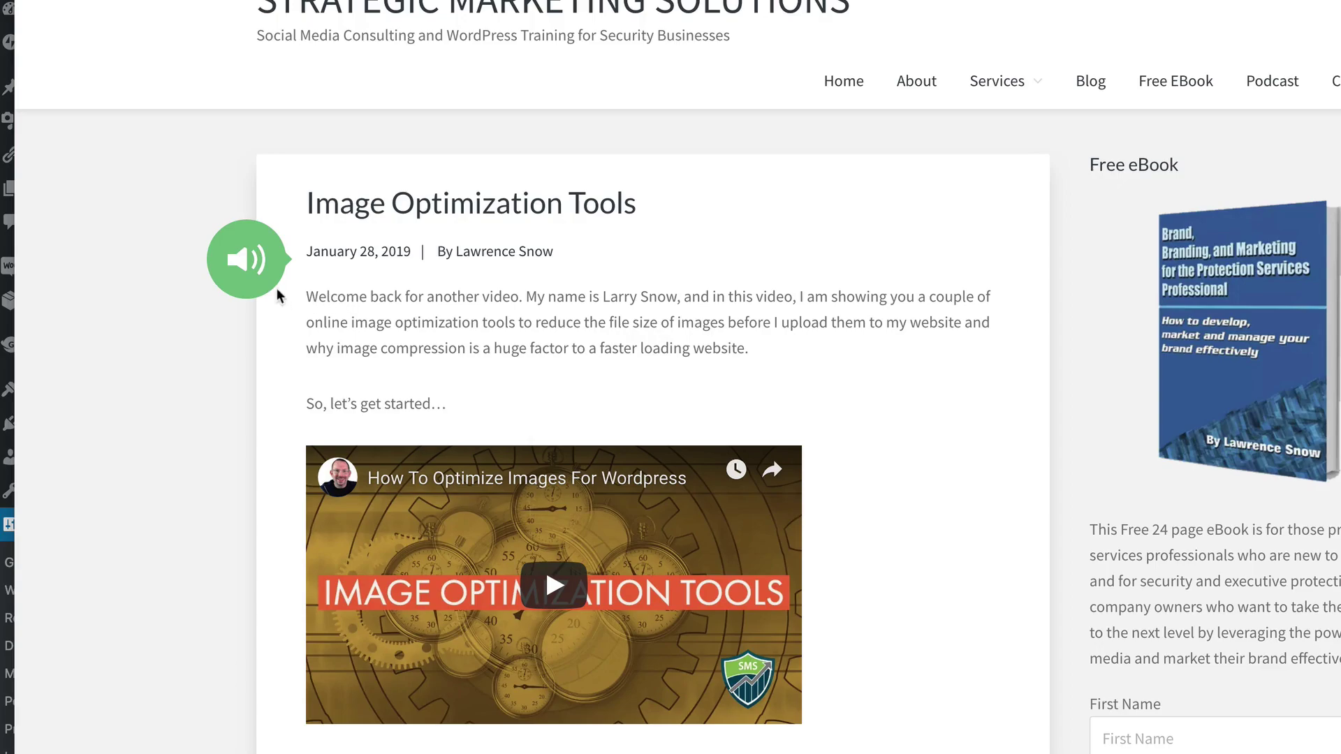
Step: Play the post's narration with the green speaker button, then pause it
left_click(257, 251)
key("XF86AudioRaiseVolume")
scroll(722, 312, "down", 1)
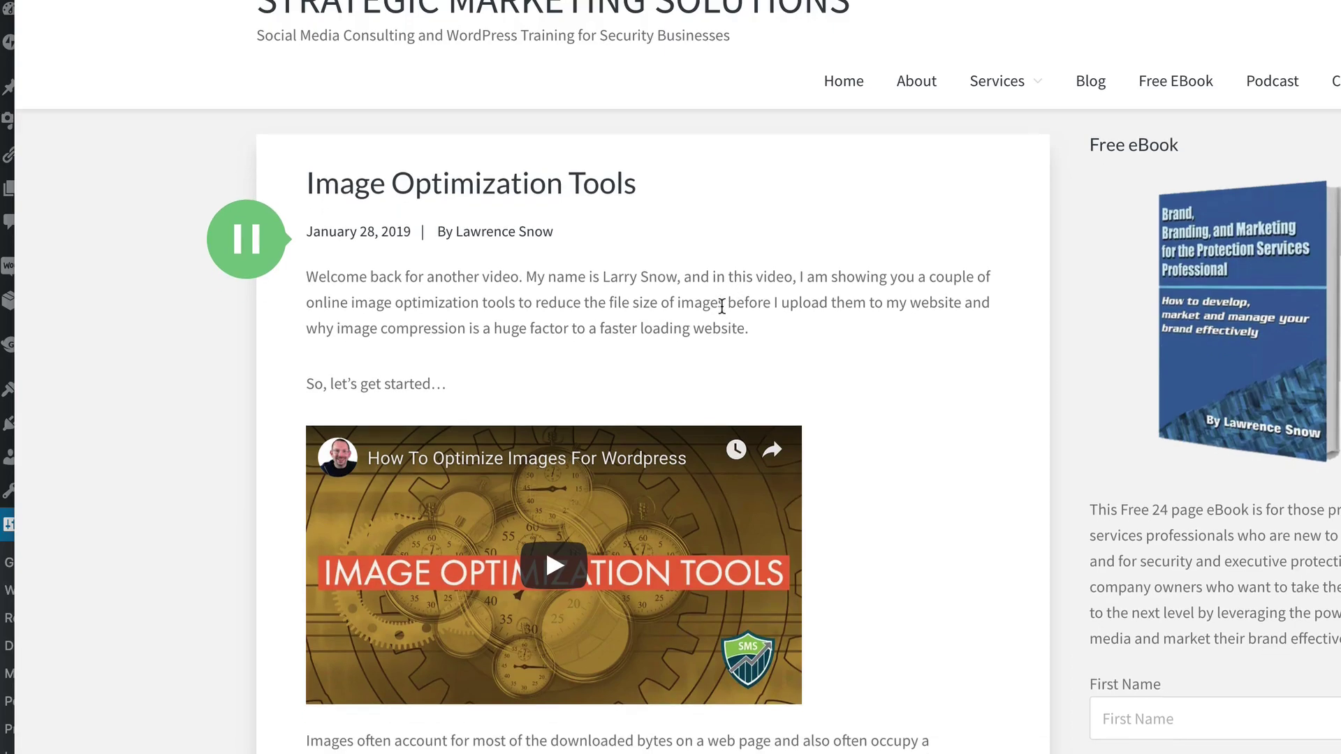
left_click(261, 247)
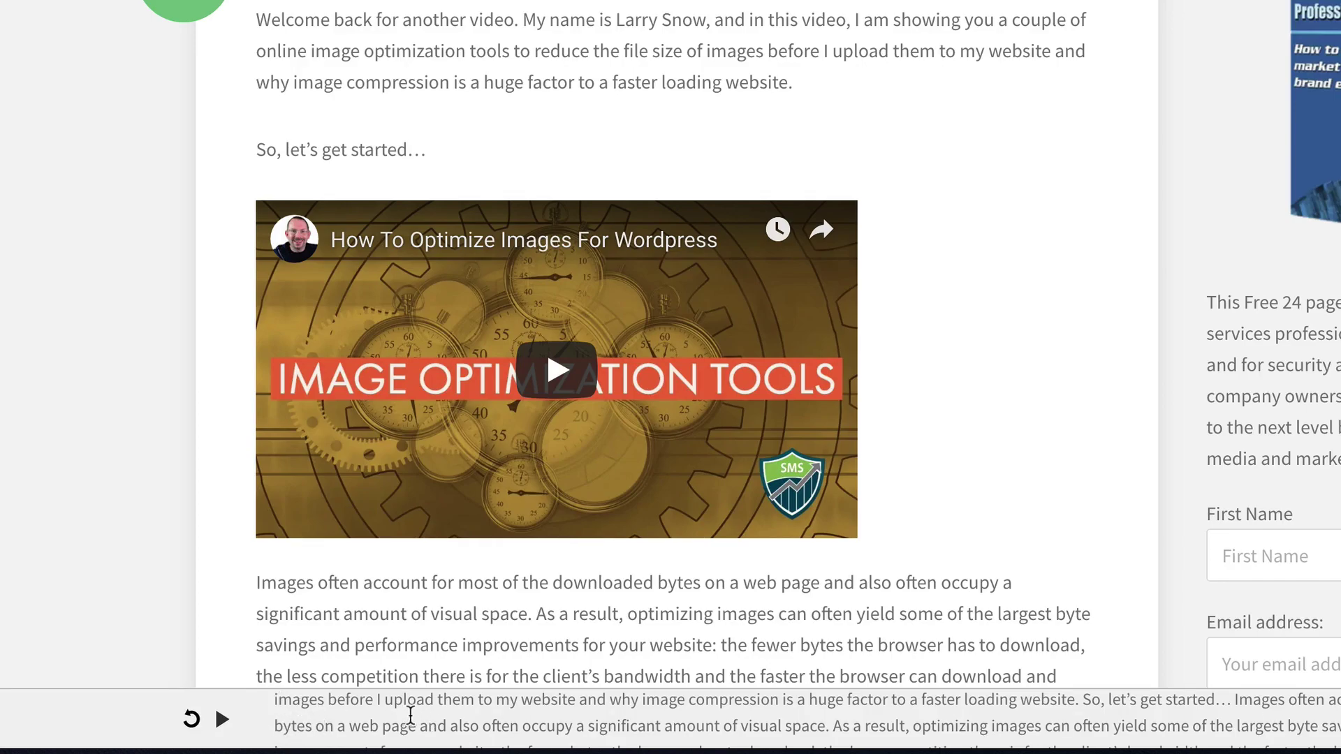
Step: Use the bottom player to resume, pause, restart and replay the narration
left_click(282, 700)
mouse_move(284, 698)
left_mouse_down()
mouse_move(359, 700)
mouse_move(273, 703)
mouse_move(538, 742)
mouse_move(338, 694)
mouse_move(293, 708)
left_mouse_up()
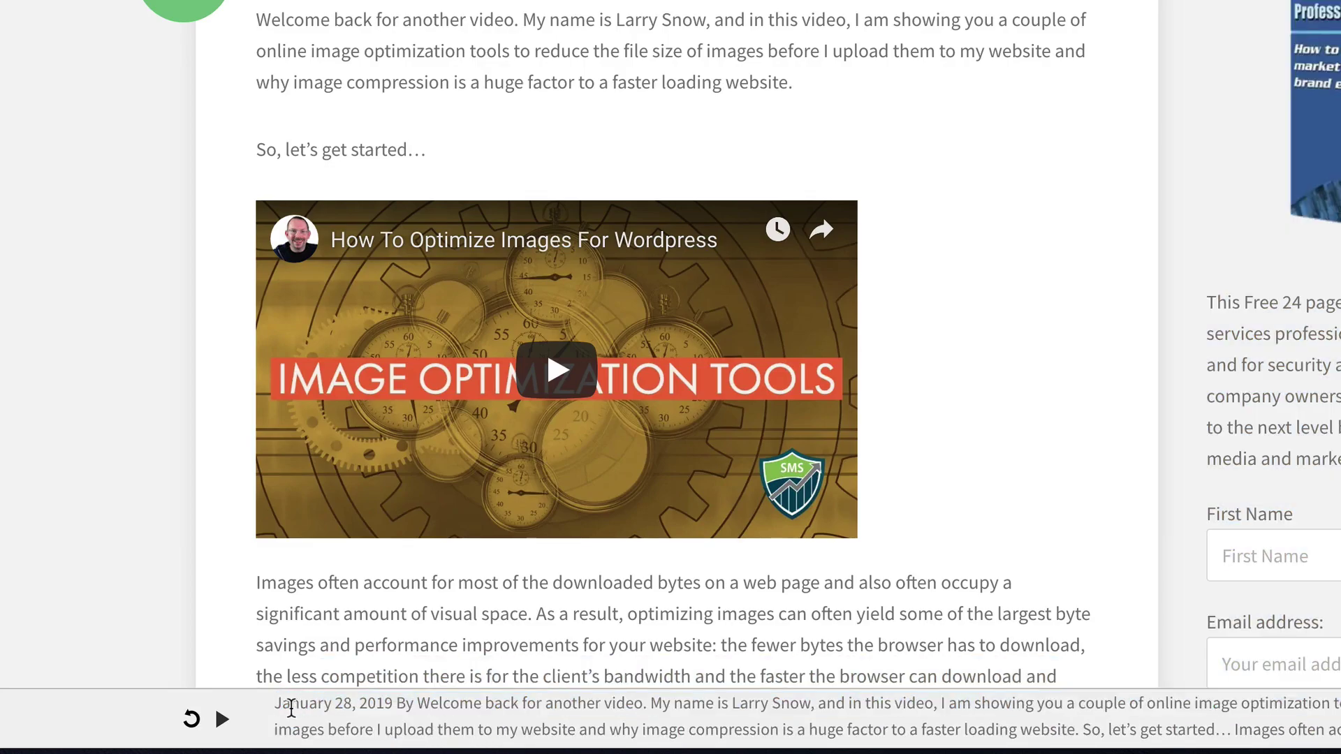
left_click(222, 720)
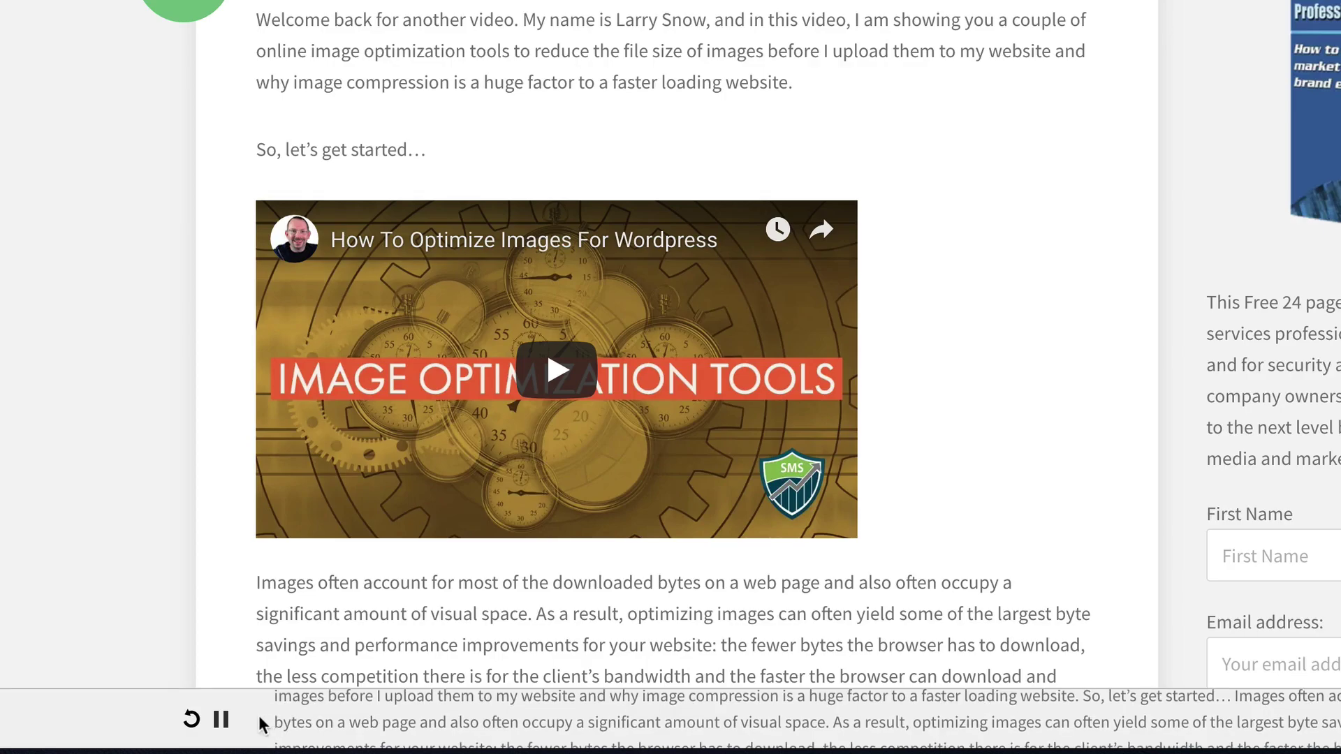
left_click(221, 720)
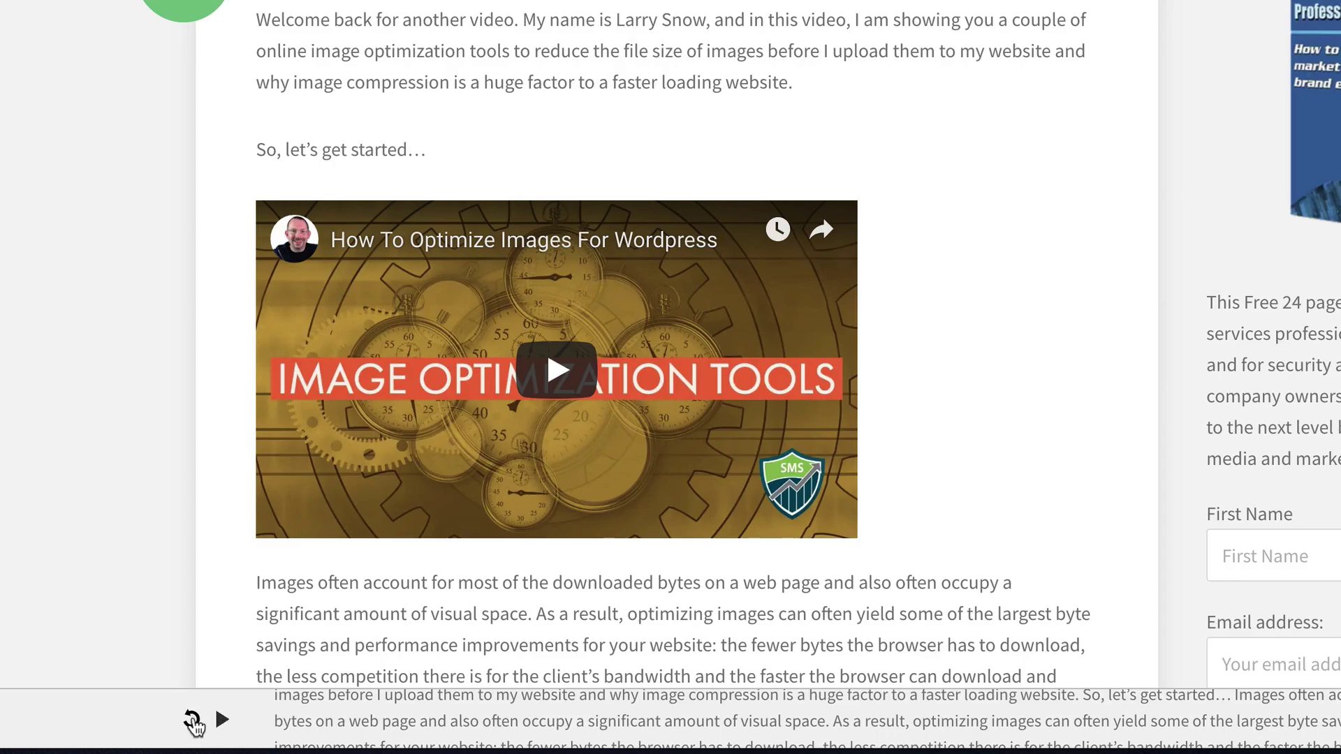
left_click(192, 721)
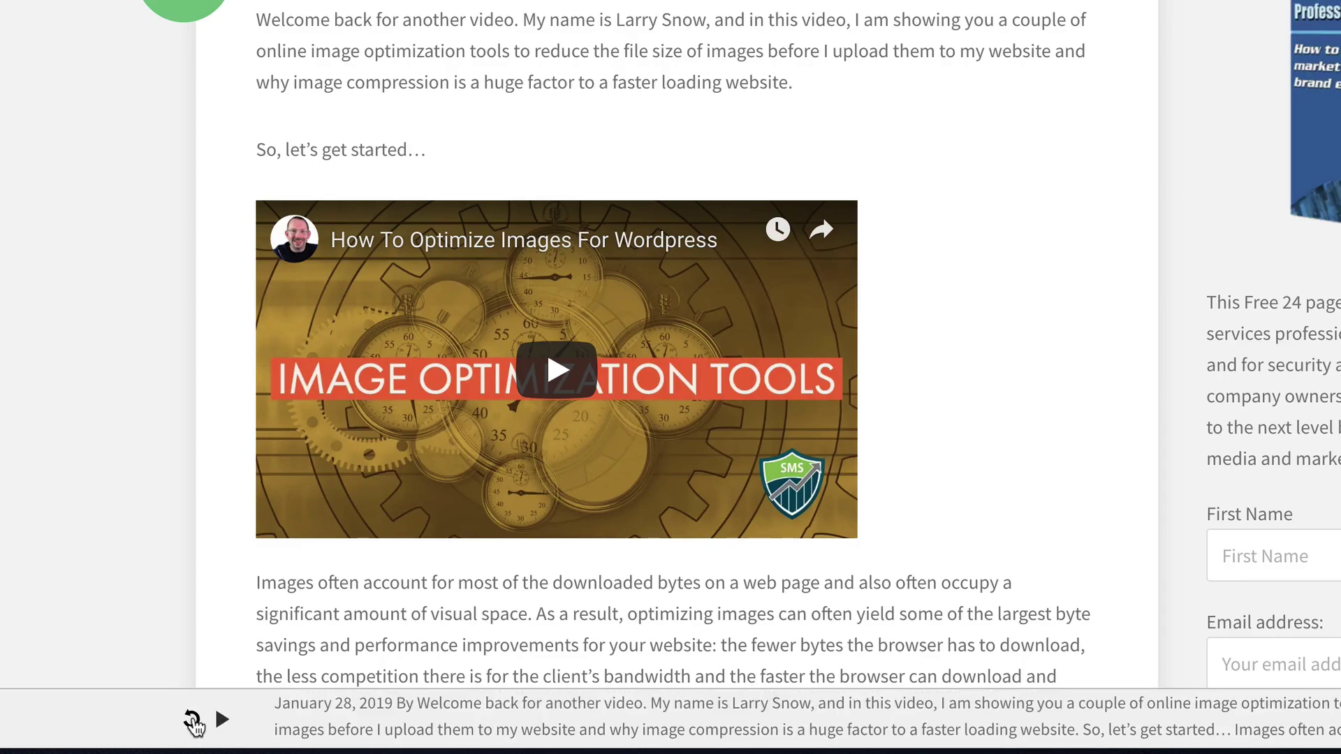
left_click(223, 720)
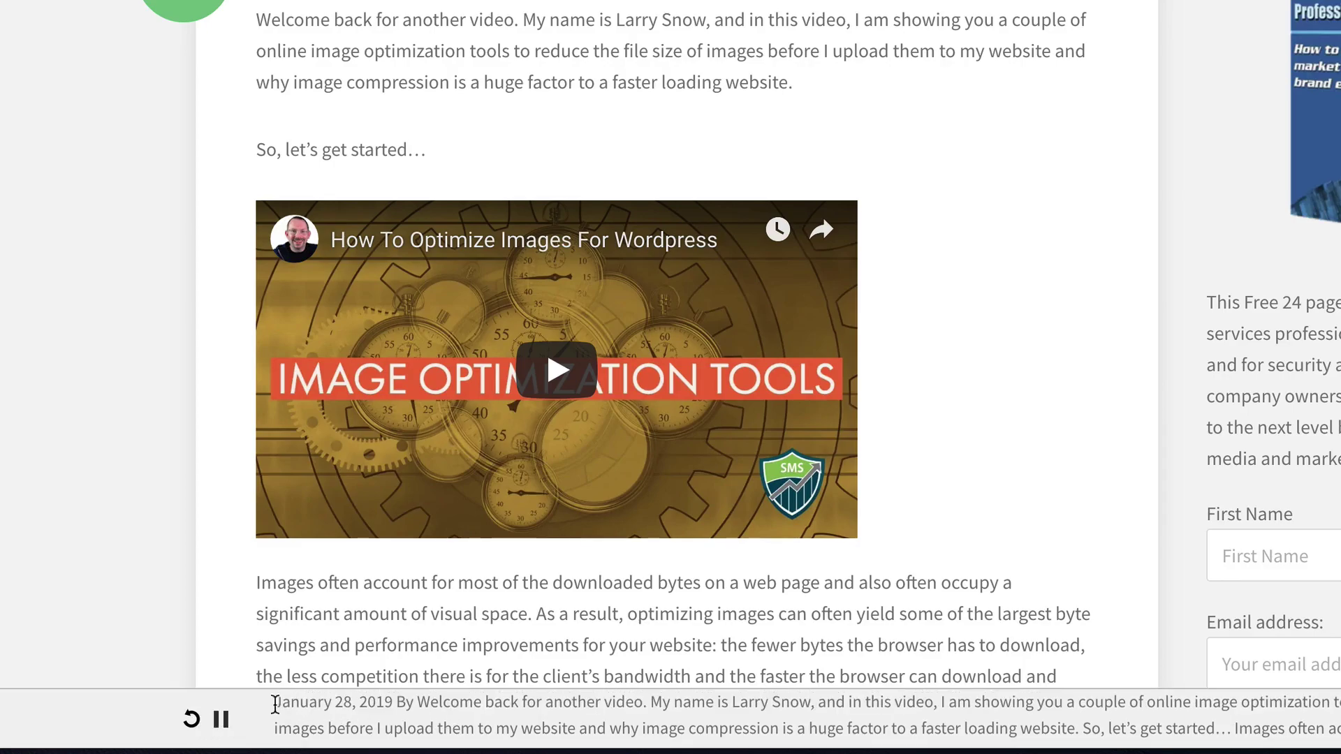
left_click(222, 720)
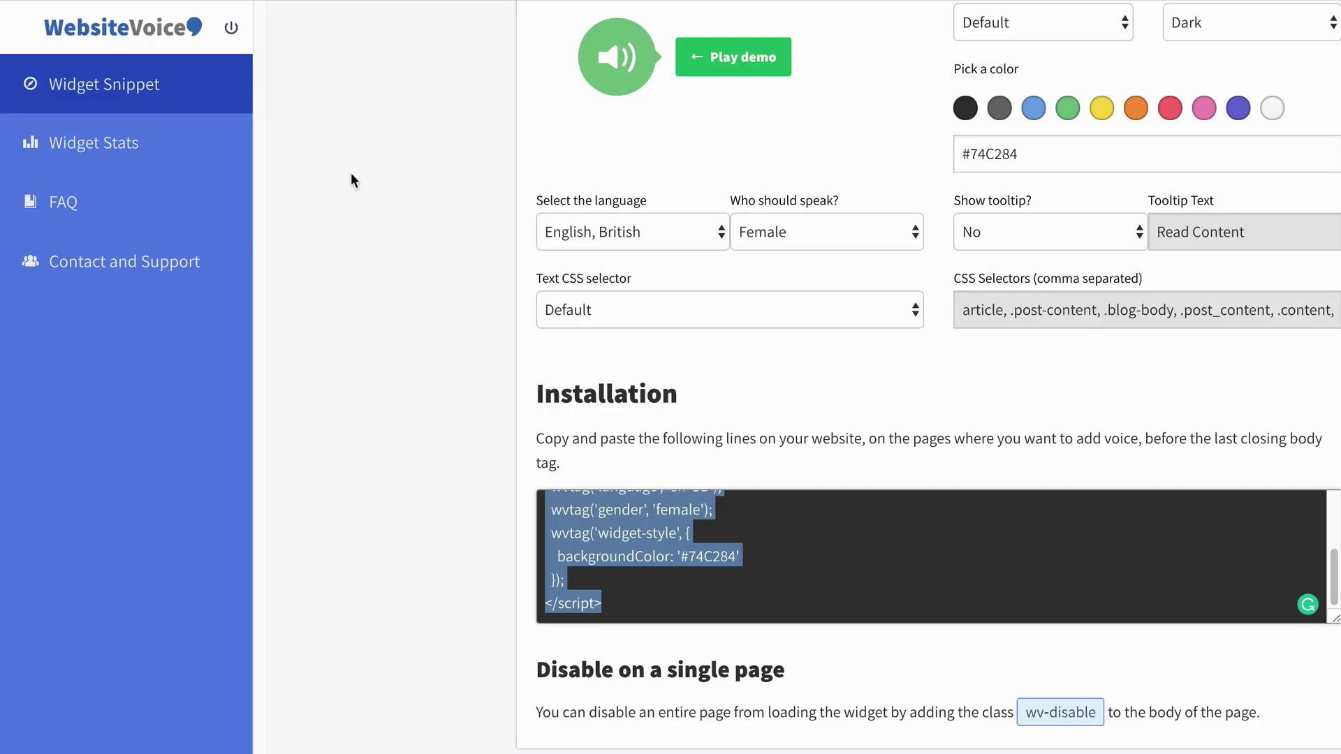
Step: Open Widget Stats to view March's 9 plays, top played pages and countries
scroll(335, 182, "up", 2)
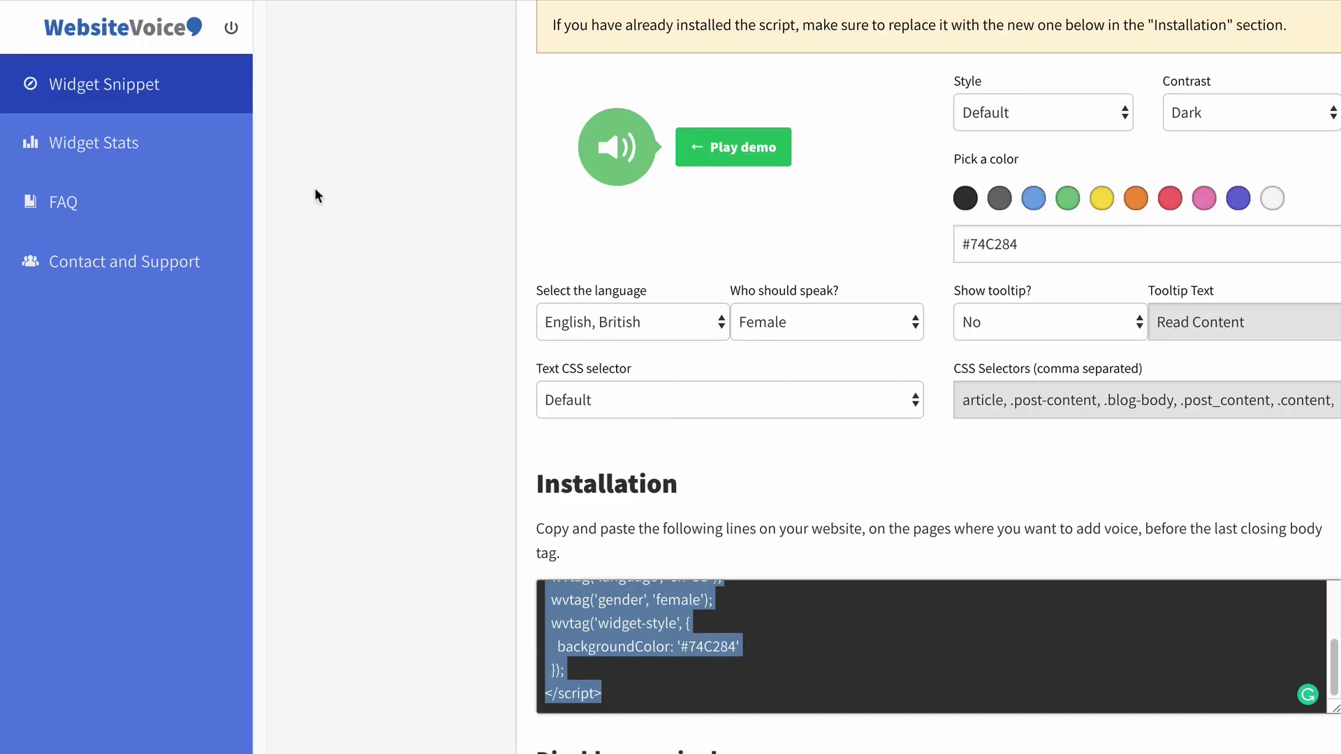
left_click(127, 156)
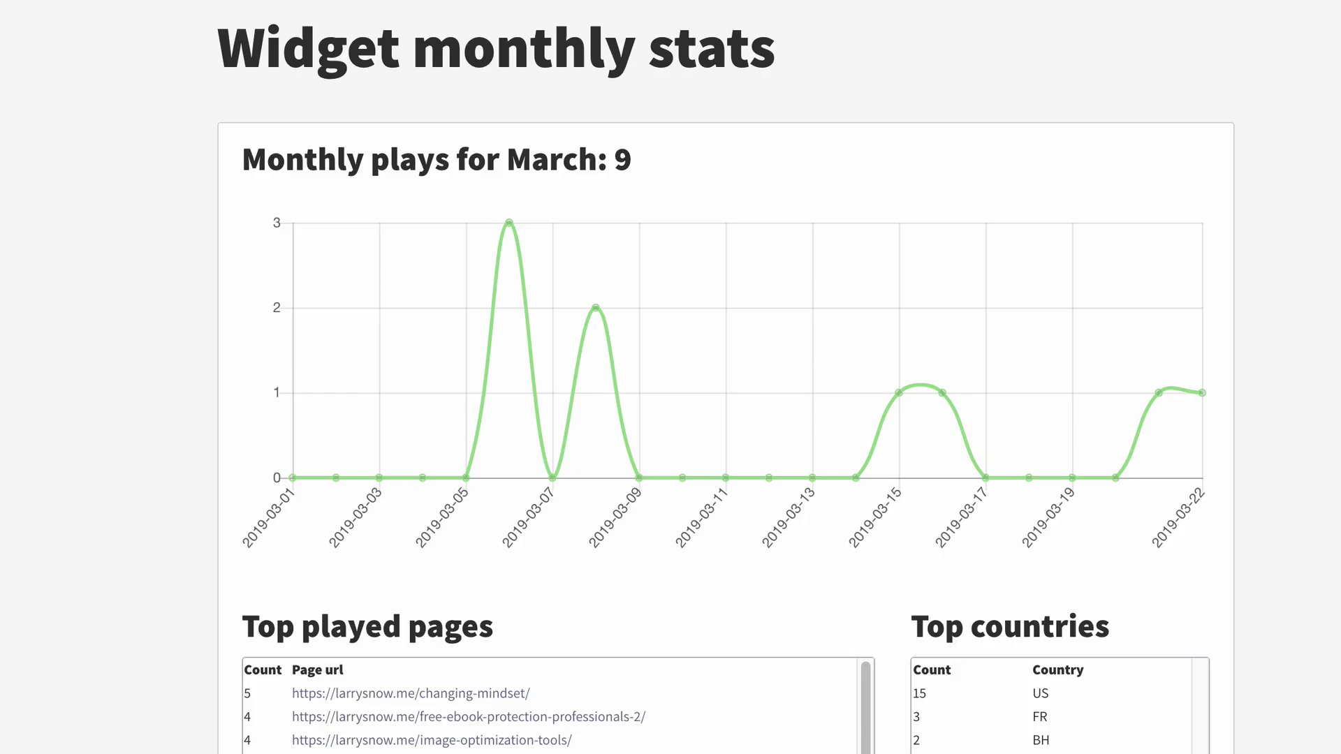
scroll(207, 569, "down", 1)
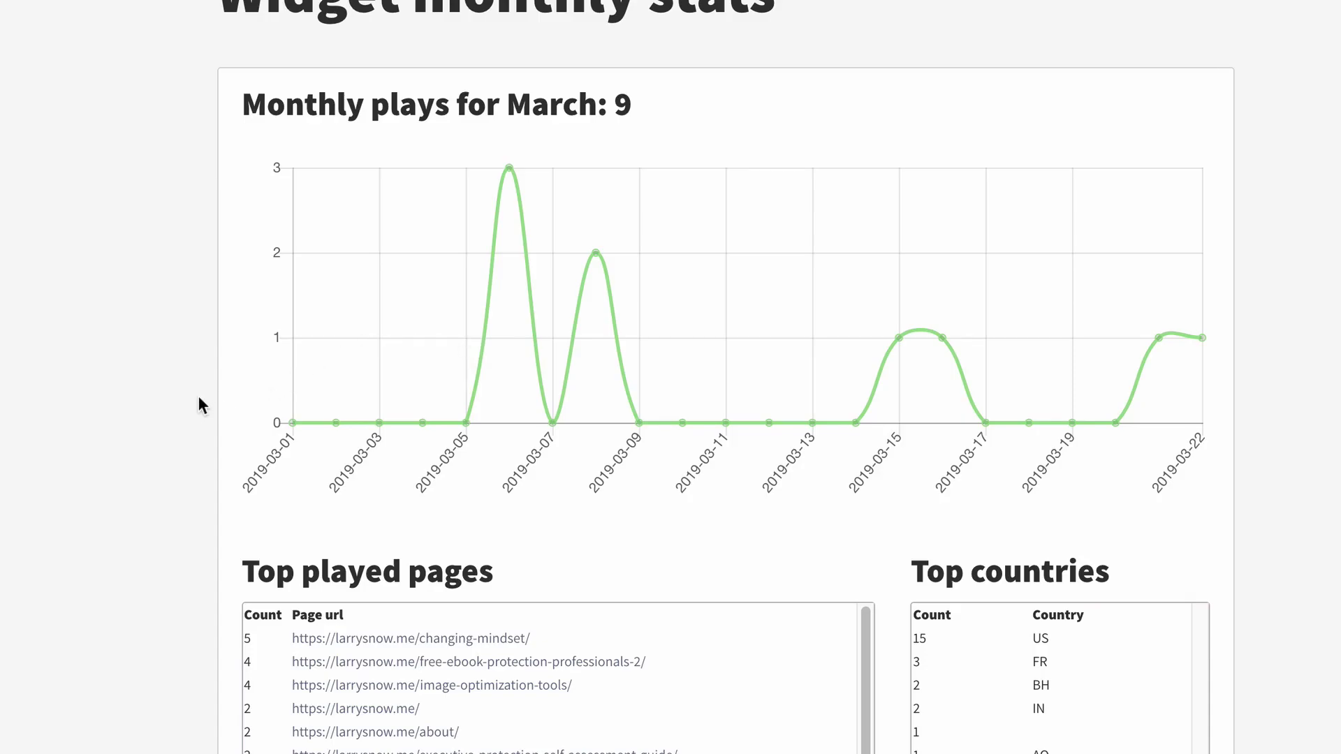
scroll(866, 652, "down", 1)
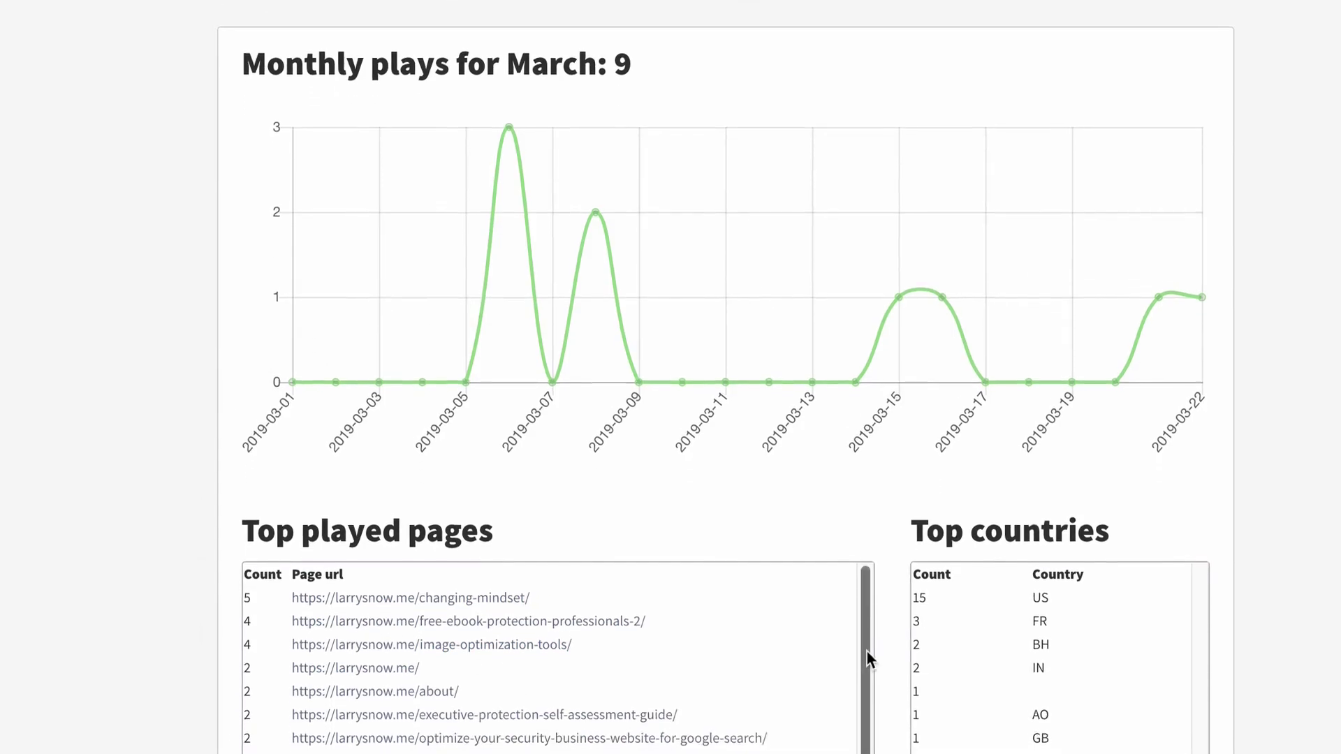
scroll(866, 652, "down", 4)
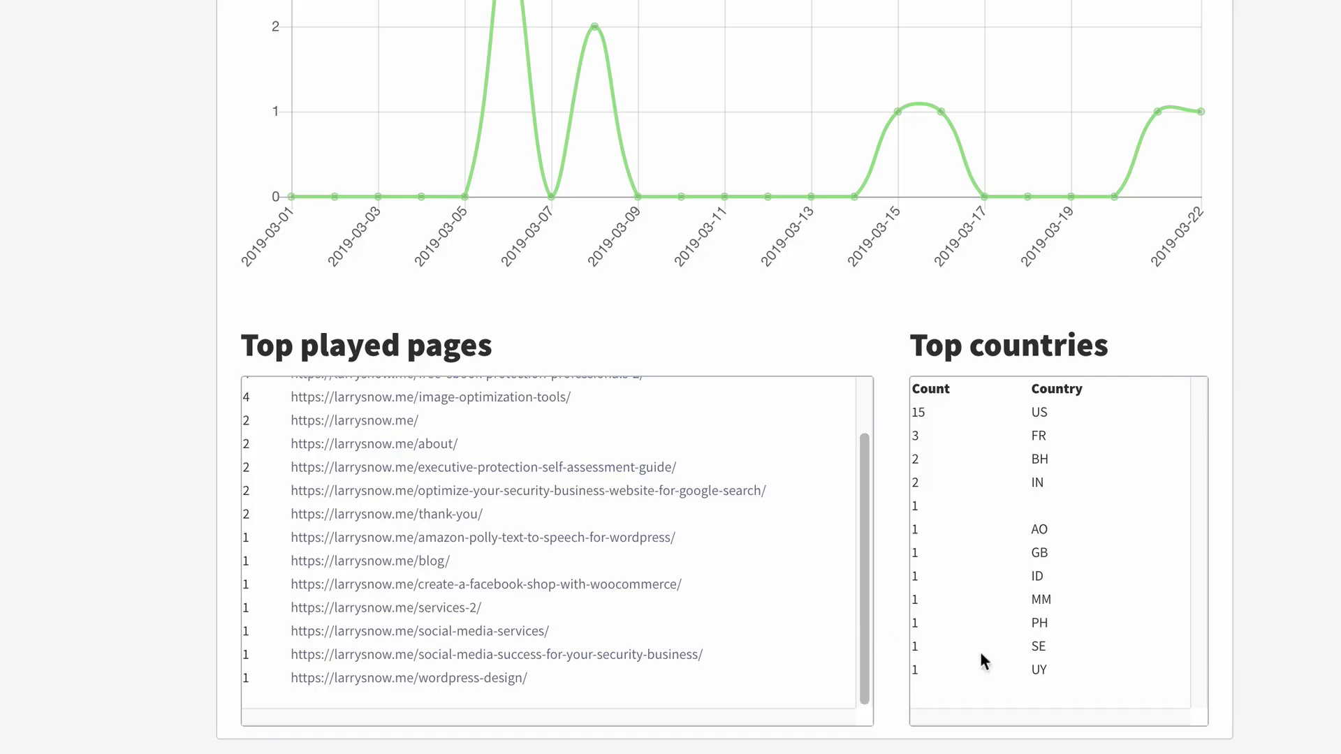